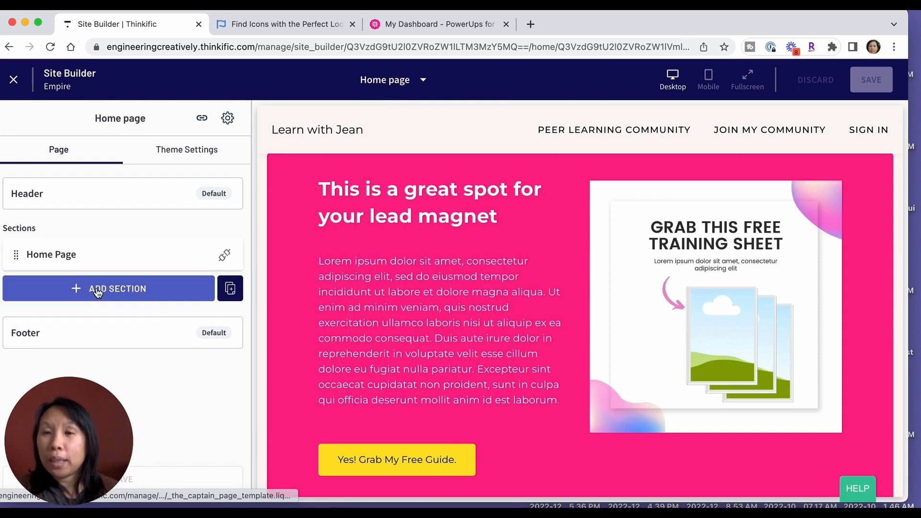
# Step: Search the section library for "captain", browse the matching templates, and close the library without adding a section
pyautogui.click(58, 283)
pyautogui.press('BackSpace')
pyautogui.press('BackSpace')
pyautogui.write('captain')
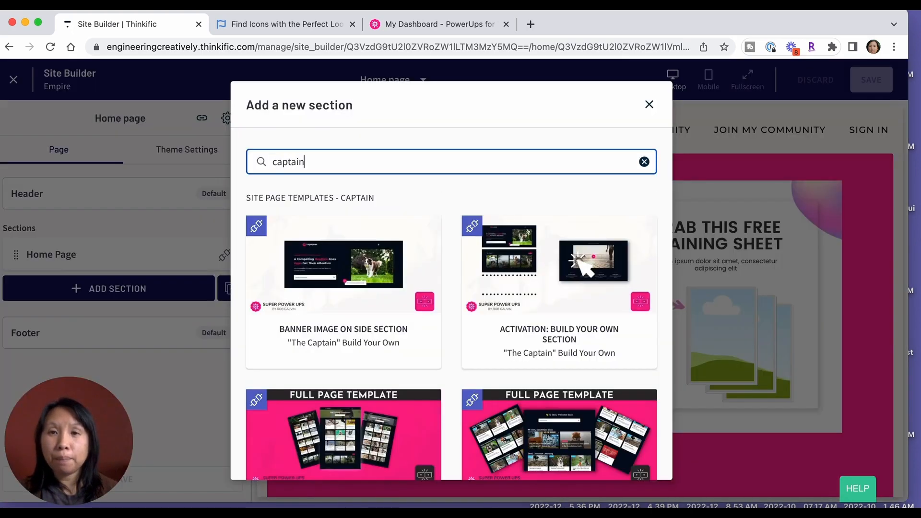
pyautogui.scroll(-2, 370, 283)
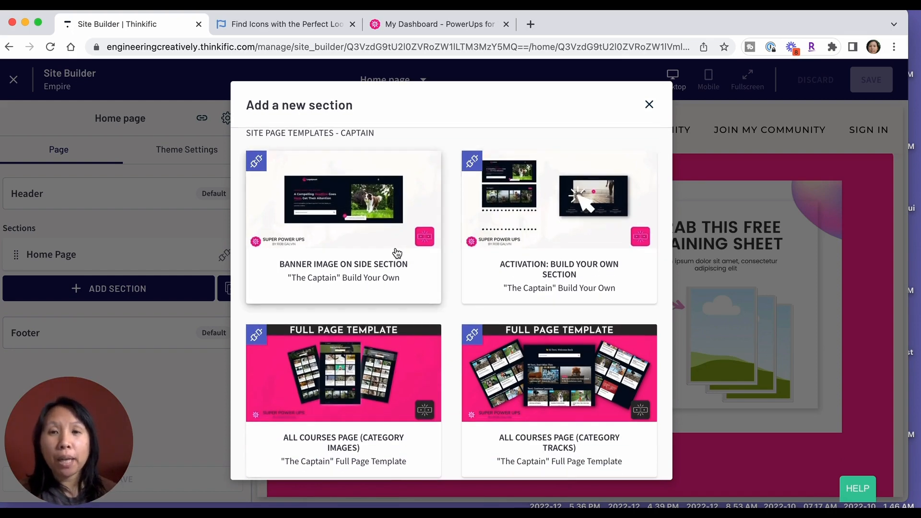
pyautogui.scroll(-2, 397, 253)
pyautogui.scroll(-8, 395, 211)
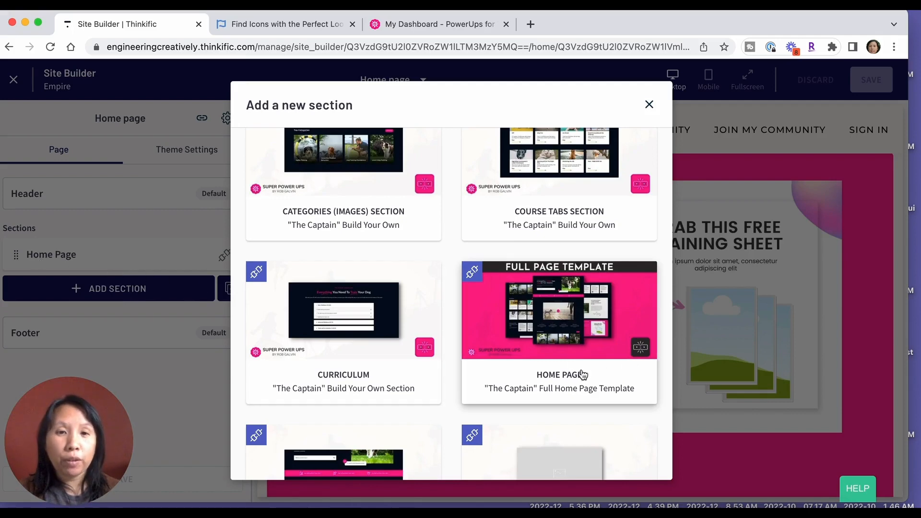
pyautogui.click(649, 104)
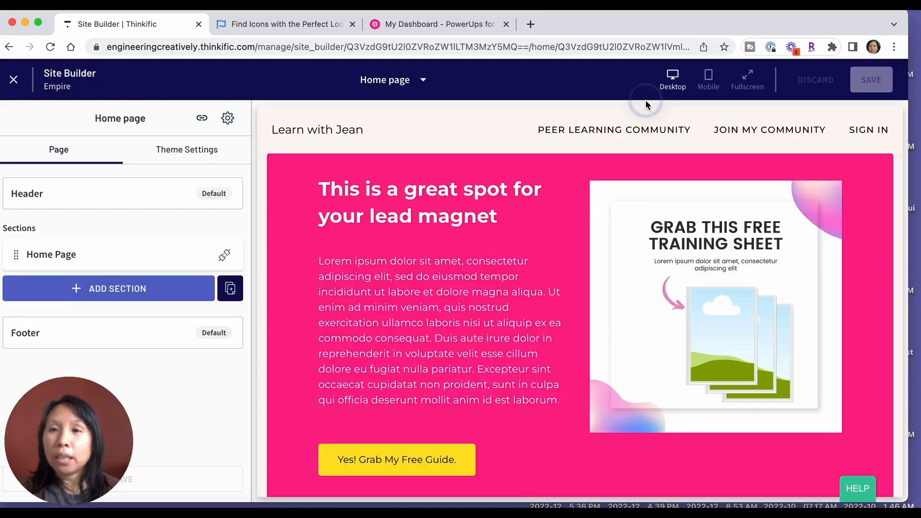
# Step: Open the Home Page section and review its list of settings groups
pyautogui.click(72, 253)
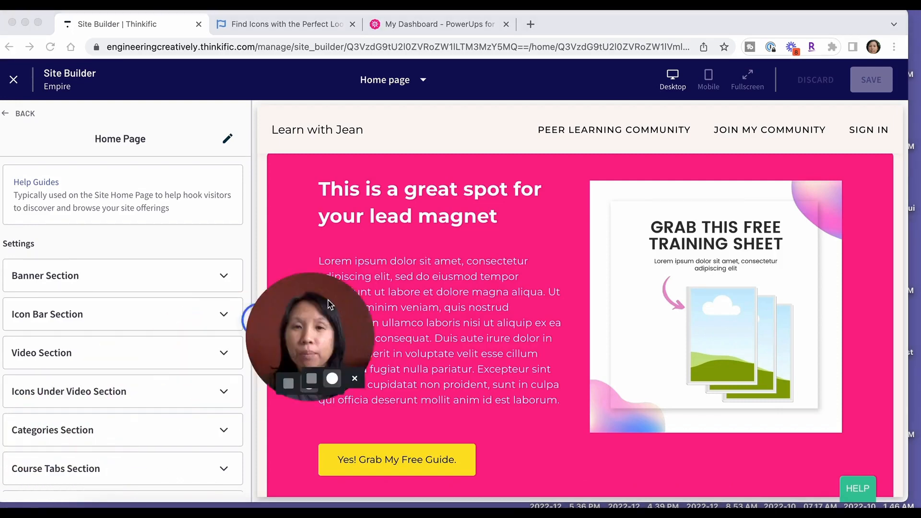
pyautogui.scroll(-2, 94, 207)
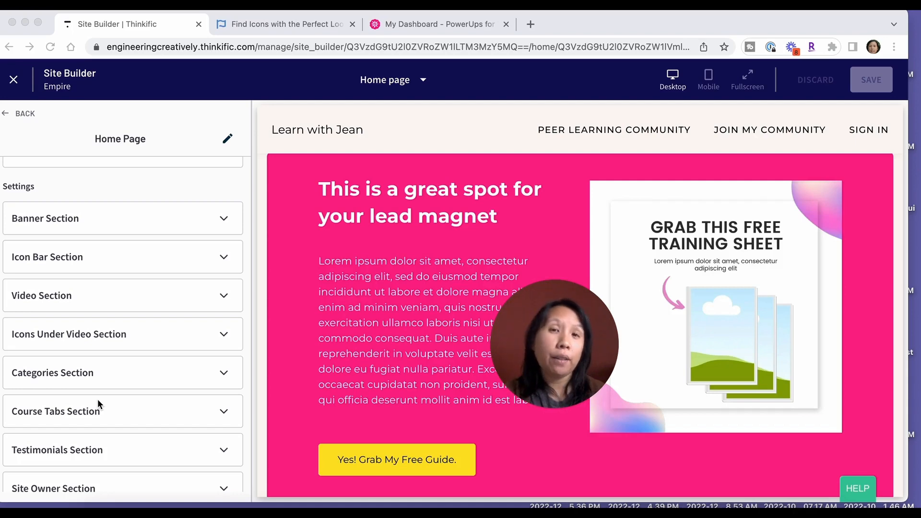
pyautogui.scroll(-1, 98, 401)
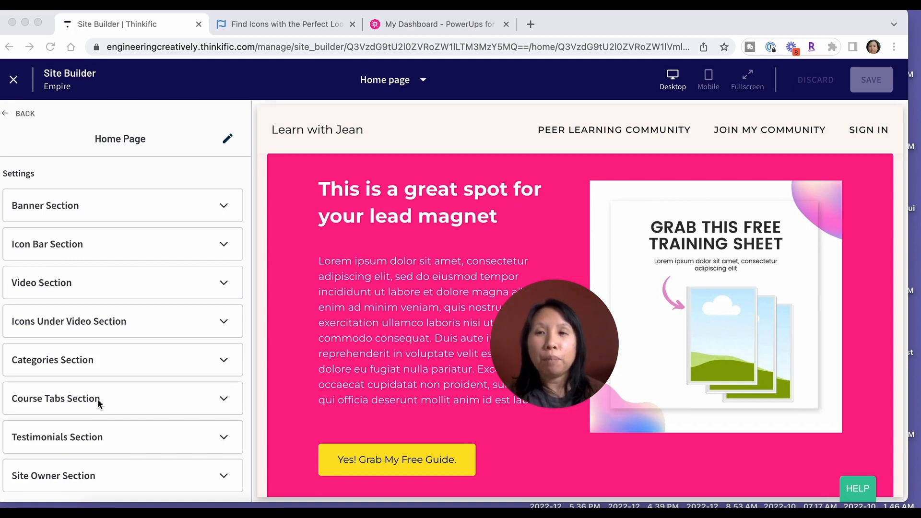
# Step: Open the Banner Section settings and compare the heading, summary, popup and button fields with the page preview
pyautogui.click(224, 207)
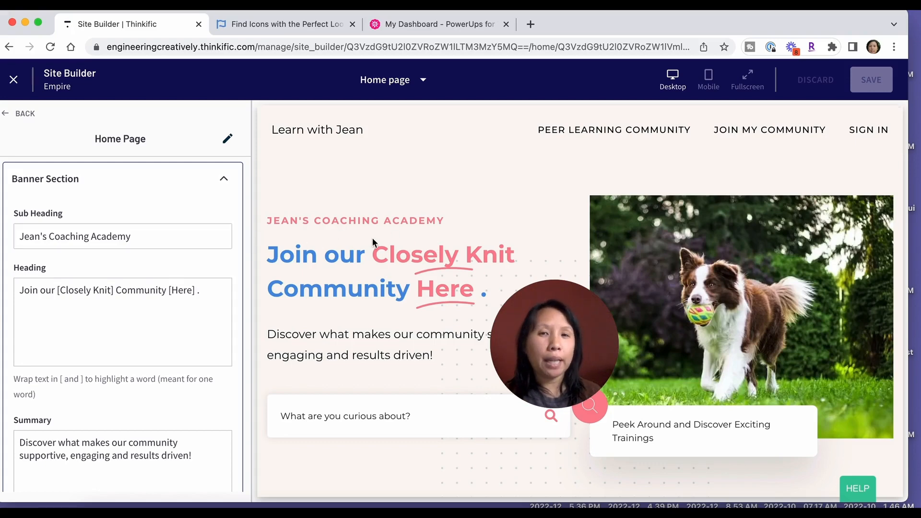
pyautogui.moveTo(375, 257); pyautogui.dragTo(448, 254)
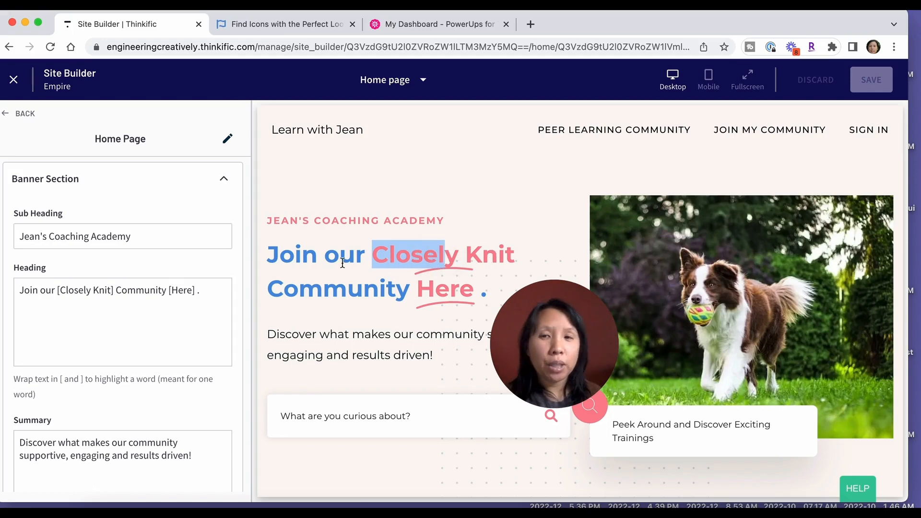
pyautogui.scroll(-3, 388, 354)
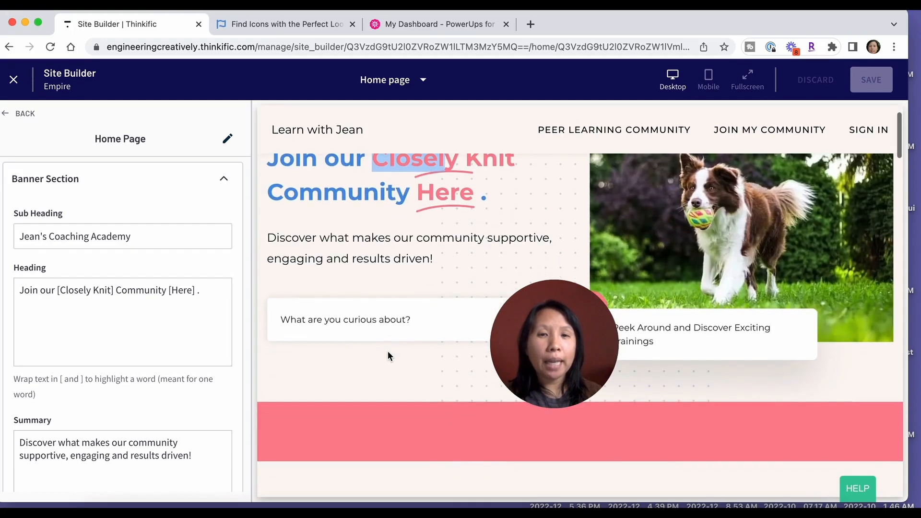
pyautogui.scroll(-3, 375, 307)
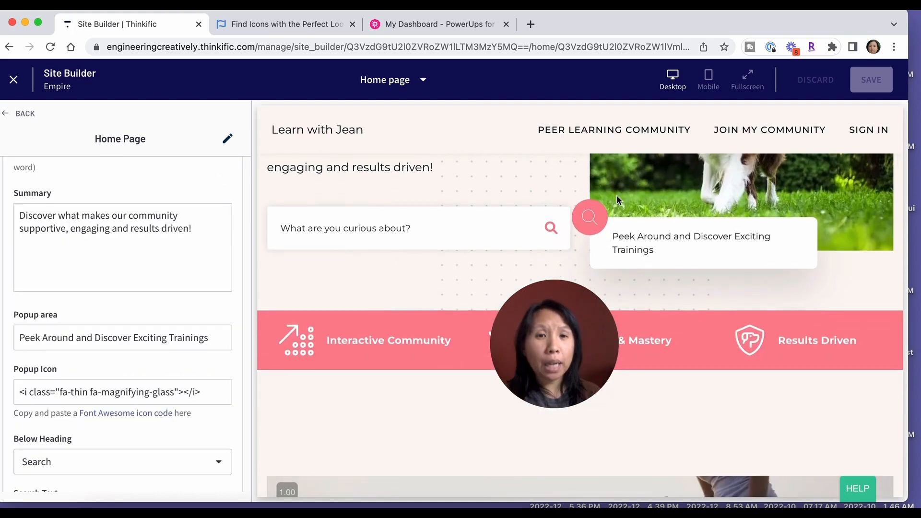
pyautogui.scroll(-5, 173, 347)
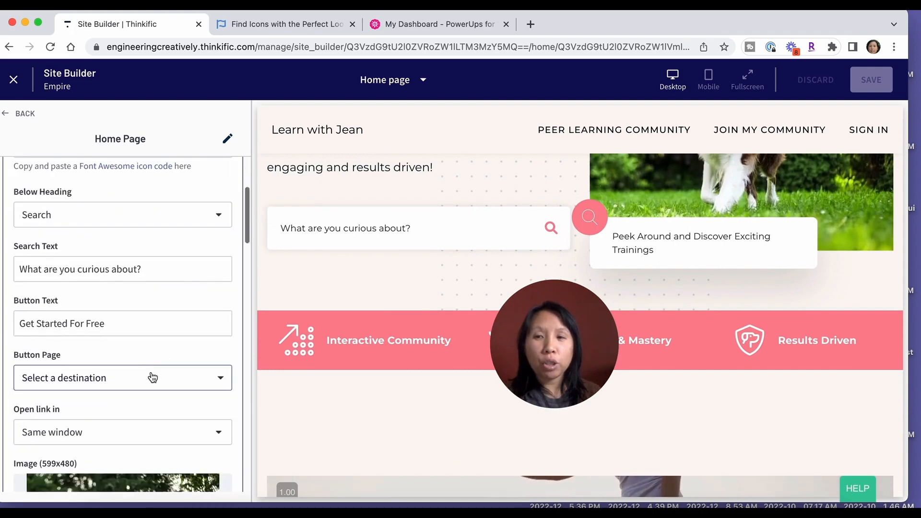
pyautogui.scroll(2, 107, 258)
pyautogui.scroll(1, 103, 258)
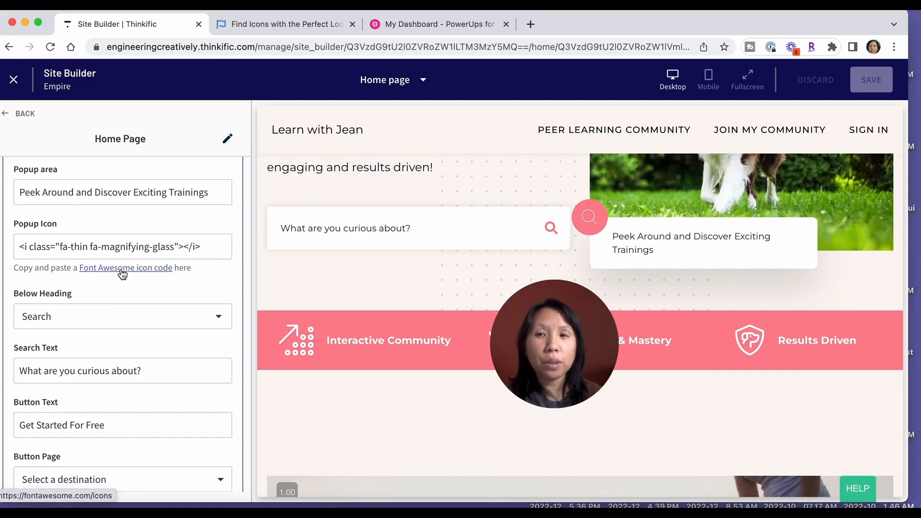
# Step: Switch to Font Awesome to view the thin magnifying-glass icon's code, close its details, and return to the Site Builder
pyautogui.click(297, 24)
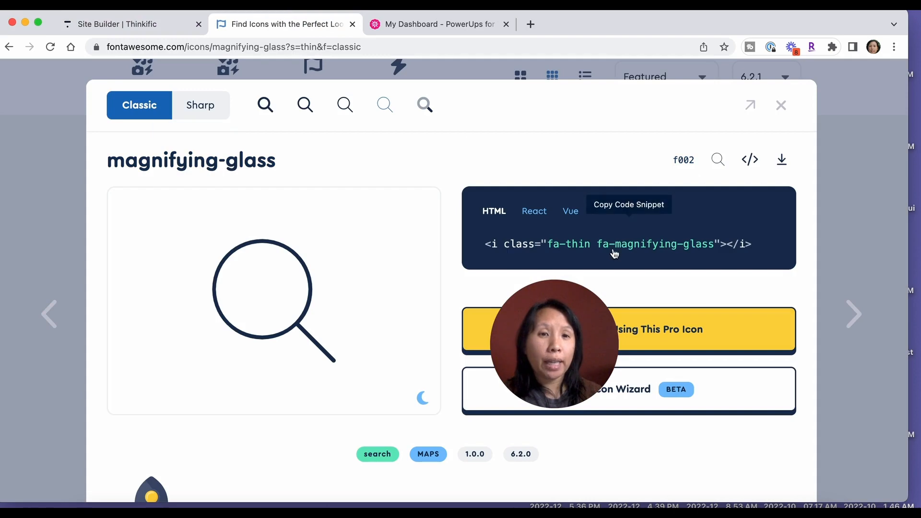
pyautogui.click(781, 107)
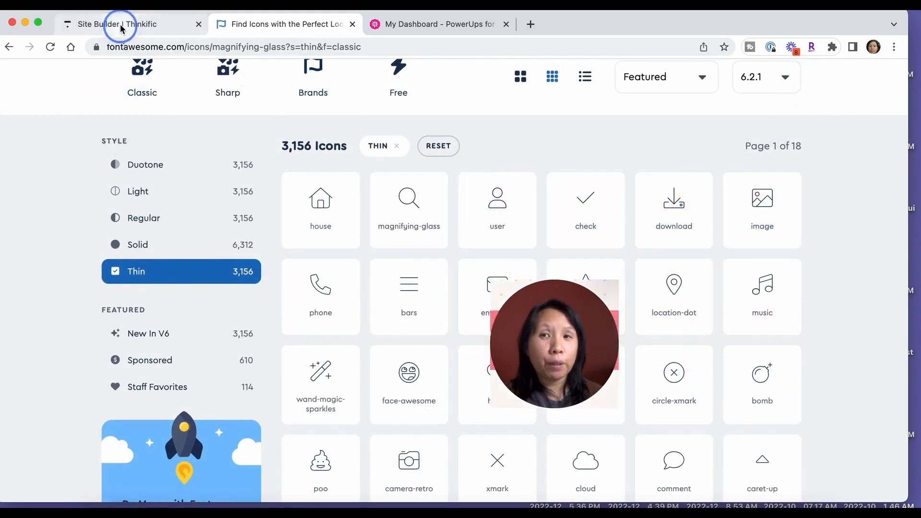
pyautogui.click(100, 24)
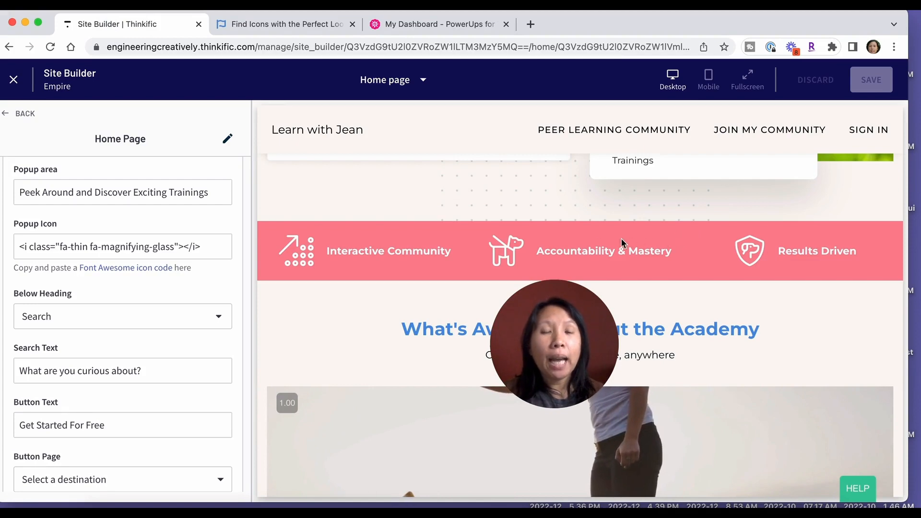
# Step: Examine the banner and the icon bar in the home page preview
pyautogui.scroll(3, 619, 191)
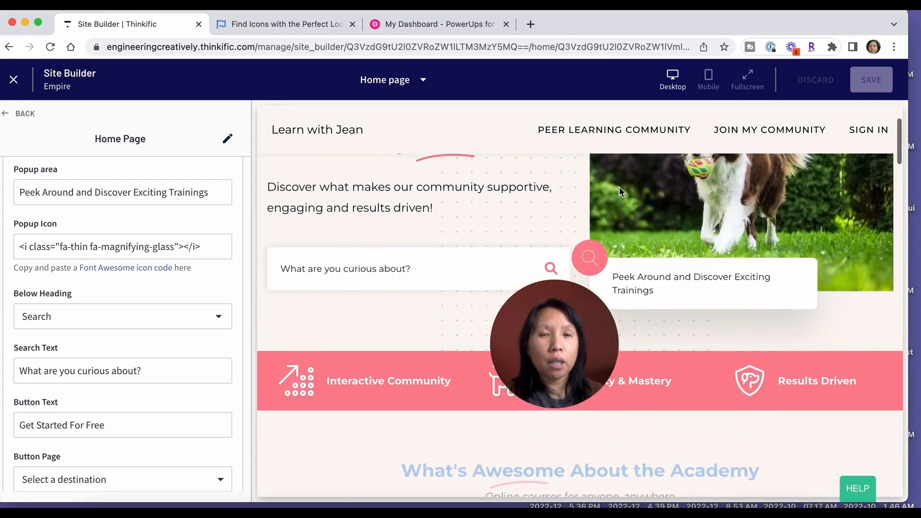
pyautogui.scroll(2, 619, 186)
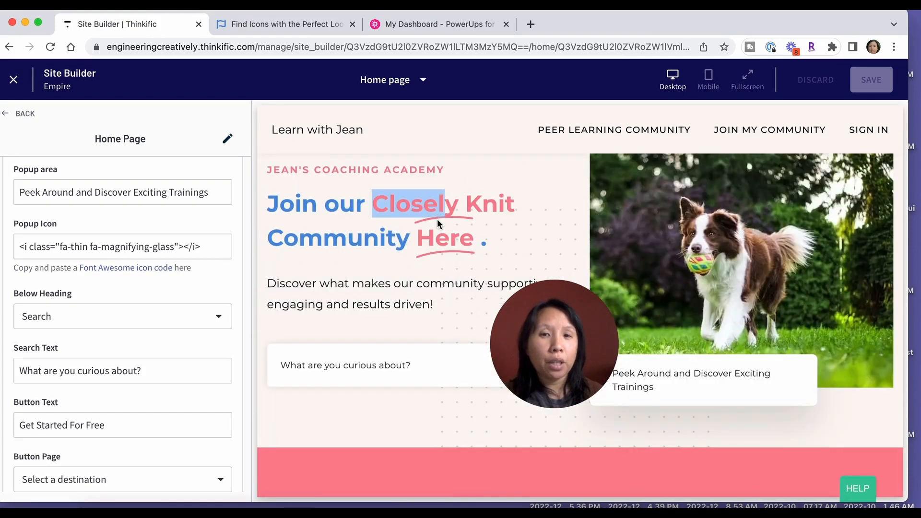
pyautogui.scroll(-3, 437, 218)
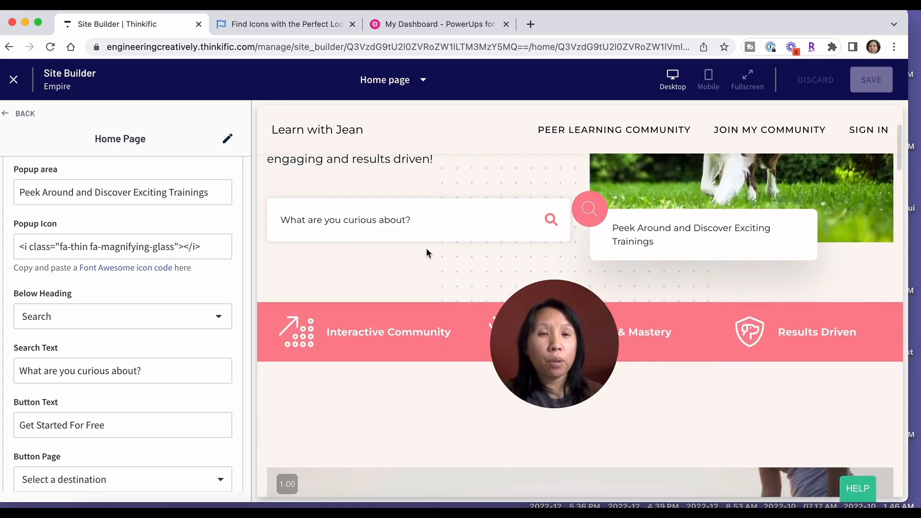
pyautogui.scroll(-2, 391, 336)
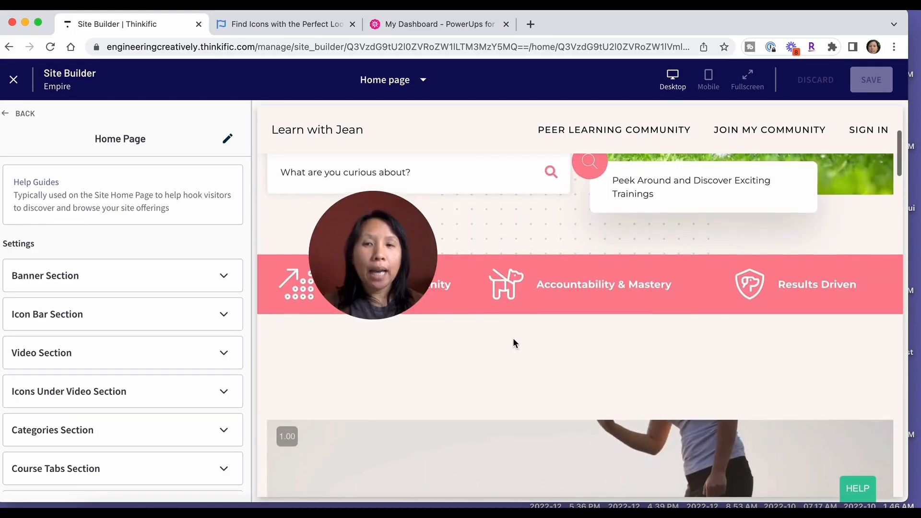
pyautogui.scroll(-5, 513, 343)
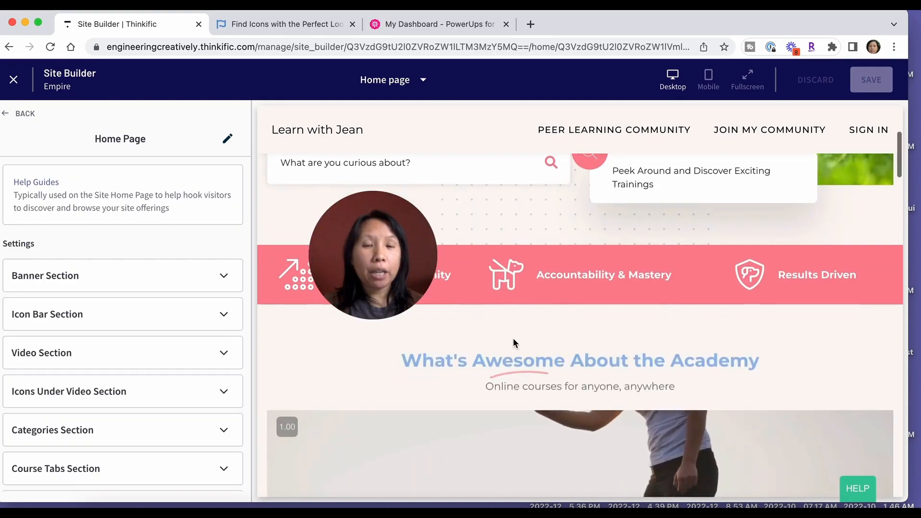
# Step: Open the Video Section settings and review the heading, video type, embed code and color options
pyautogui.click(169, 347)
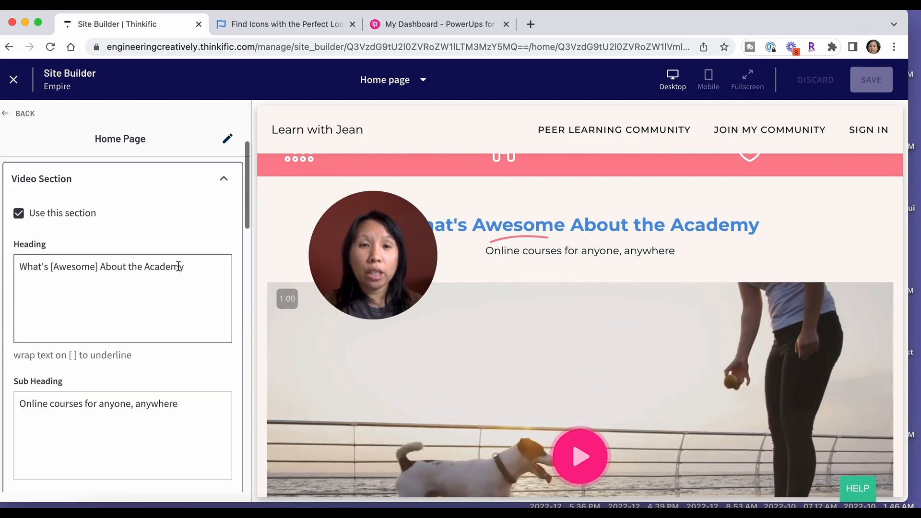
pyautogui.scroll(-6, 152, 330)
pyautogui.scroll(1, 152, 335)
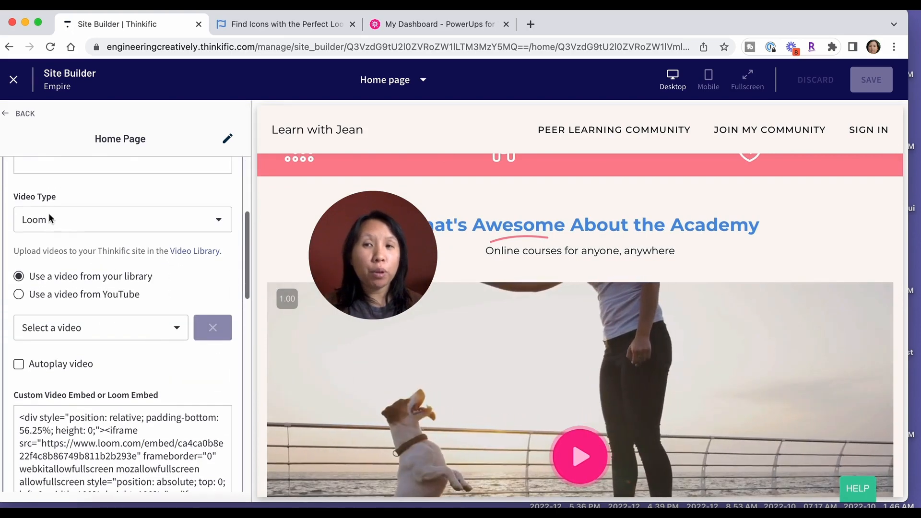
pyautogui.scroll(-1, 120, 289)
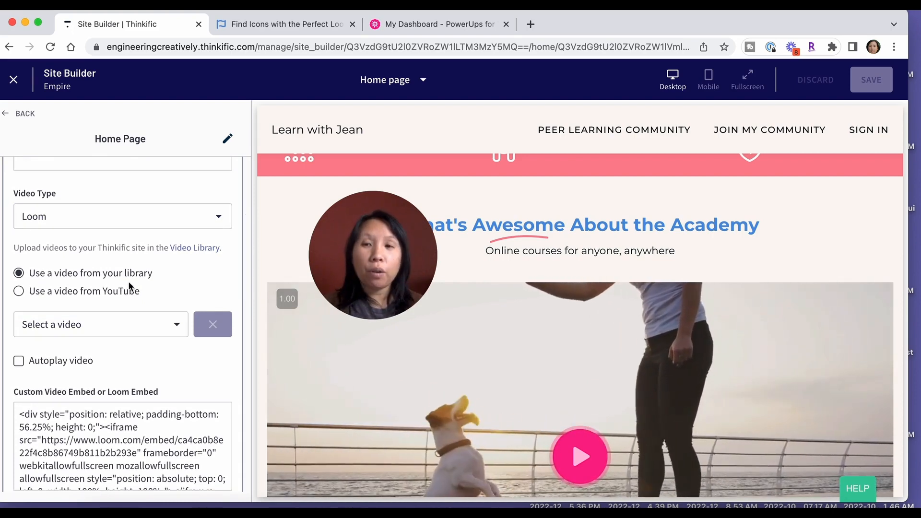
pyautogui.scroll(-5, 138, 336)
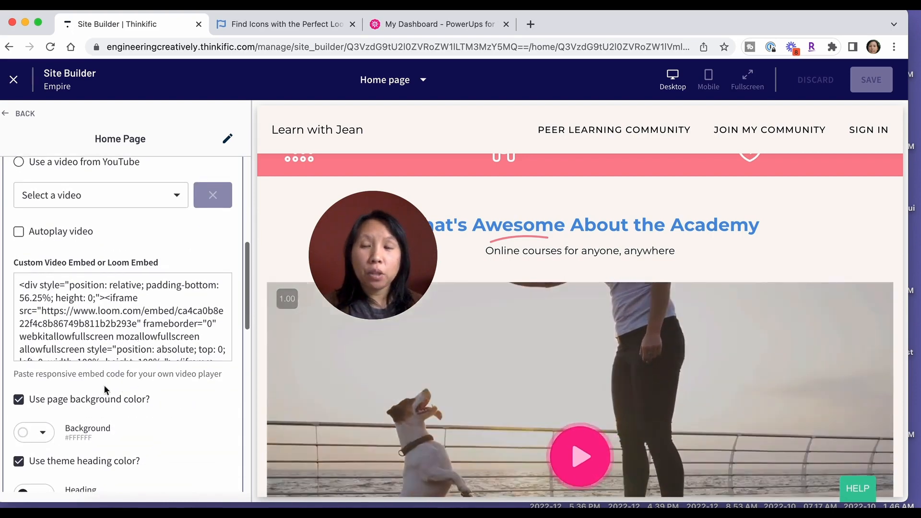
pyautogui.scroll(-5, 103, 387)
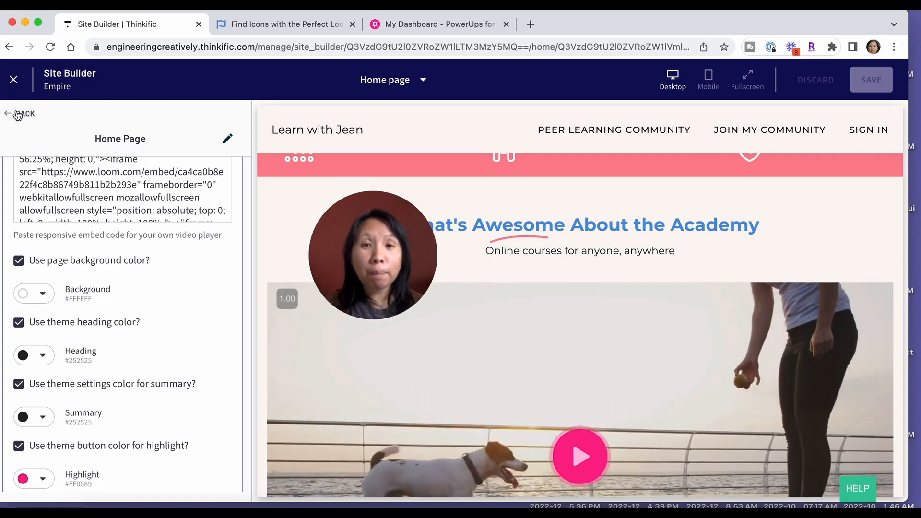
# Step: Reopen the Home Page section, examine the icons under the video in the preview, and collapse the Banner Section settings
pyautogui.moveTo(382, 260)
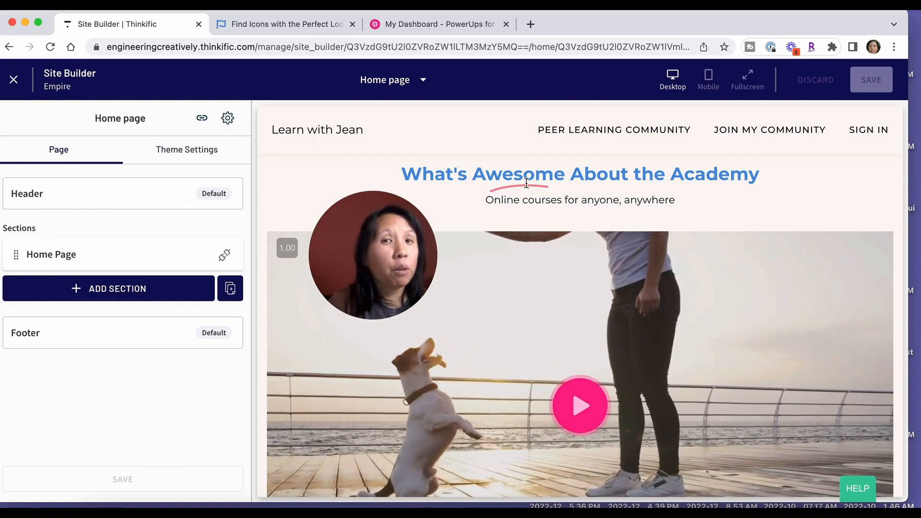
pyautogui.click(109, 262)
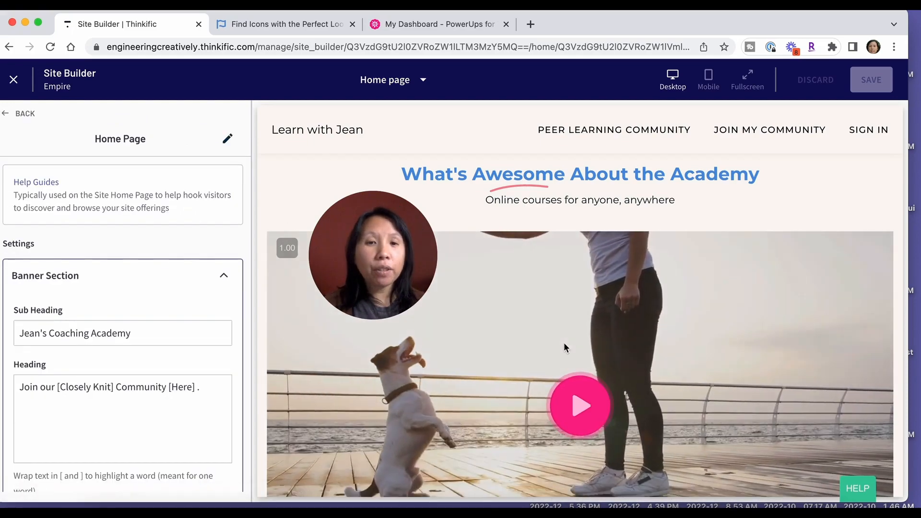
pyautogui.scroll(-5, 562, 342)
pyautogui.scroll(-3, 563, 342)
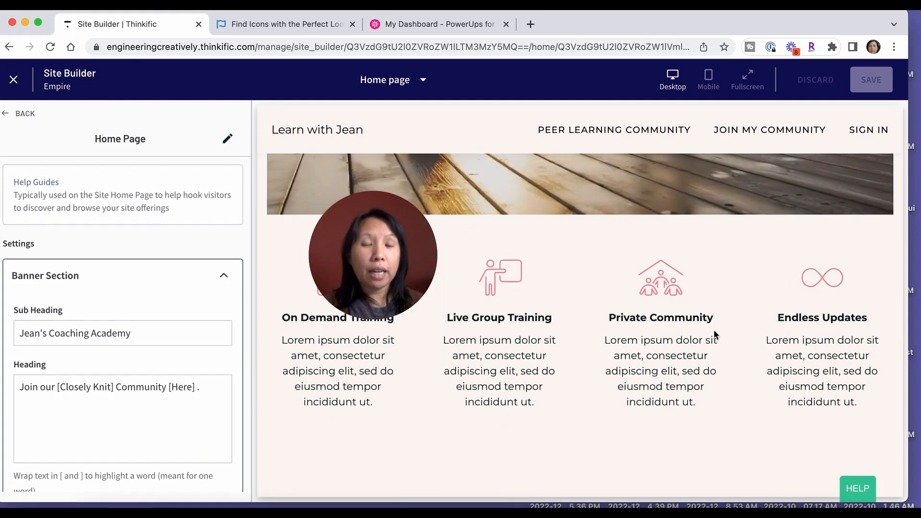
pyautogui.click(223, 275)
pyautogui.scroll(-3, 133, 391)
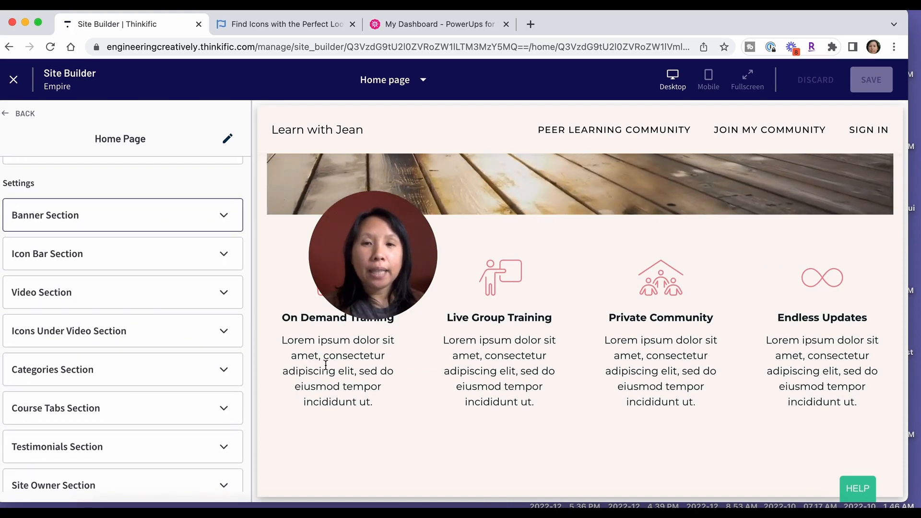
pyautogui.moveTo(367, 267)
pyautogui.moveTo(367, 267); pyautogui.dragTo(222, 210)
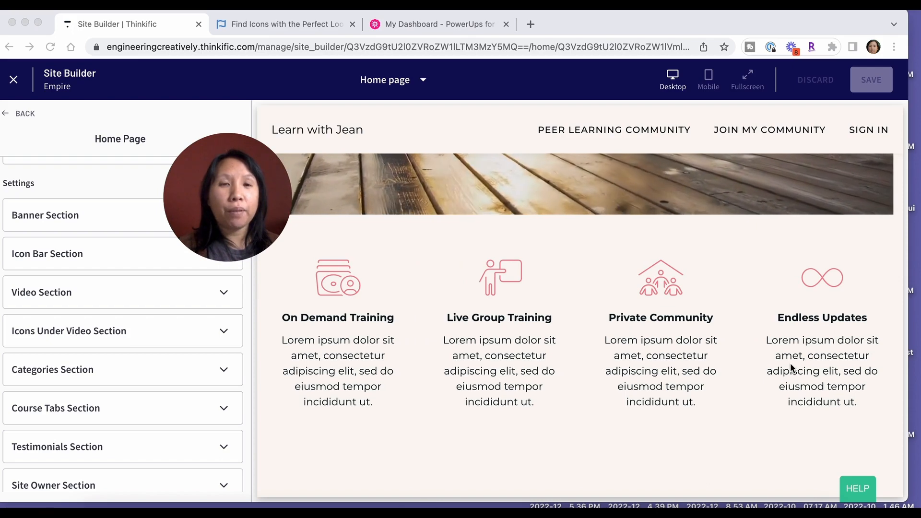
# Step: Examine the Learning Categories section and its category cards in the home page preview
pyautogui.moveTo(237, 176)
pyautogui.scroll(-5, 437, 286)
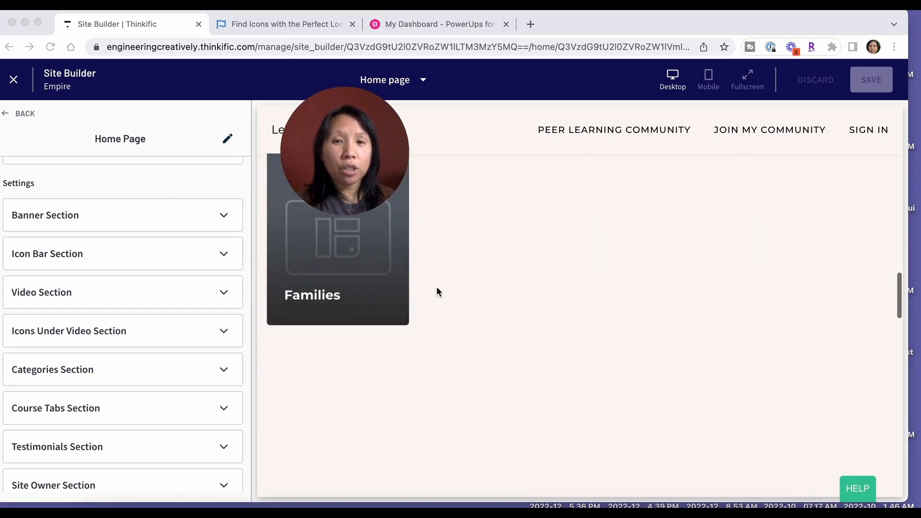
pyautogui.scroll(3, 437, 292)
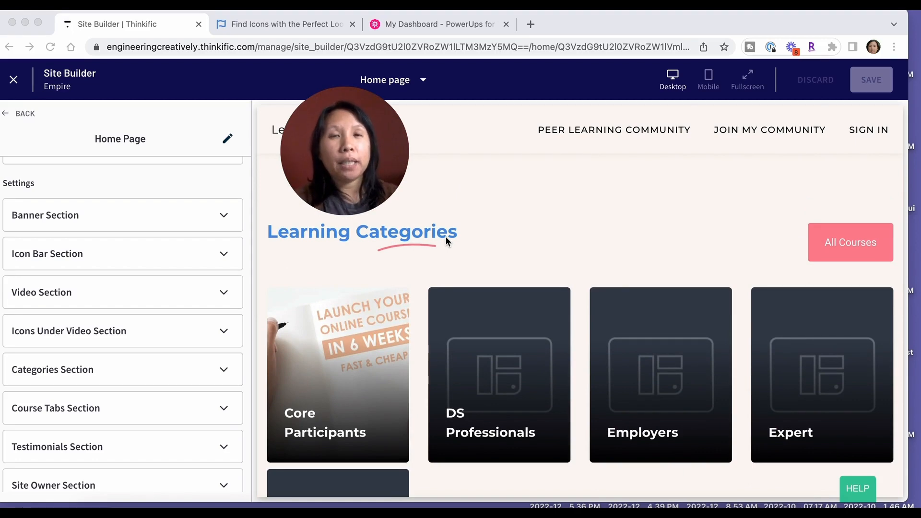
pyautogui.scroll(-1, 445, 235)
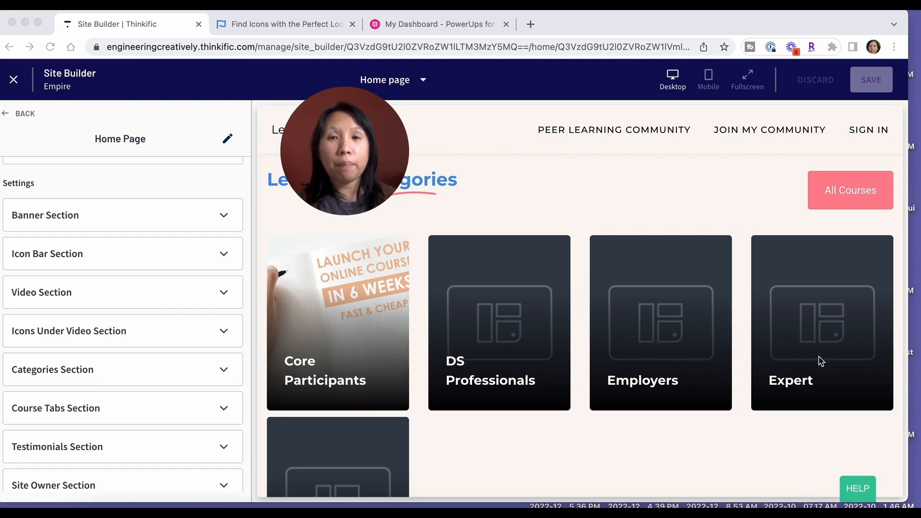
pyautogui.moveTo(350, 148); pyautogui.dragTo(611, 154)
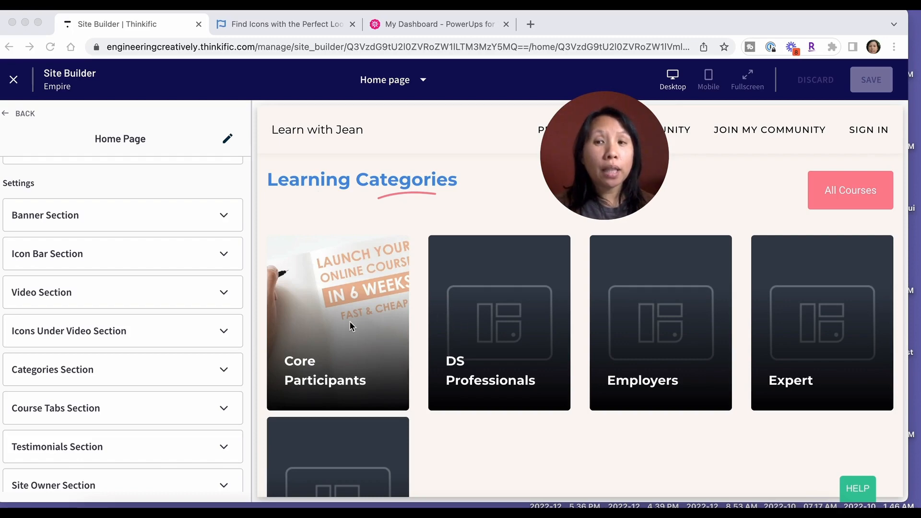
# Step: Open the Categories Section settings and switch the section off and back on to compare the preview
pyautogui.scroll(-1, 142, 372)
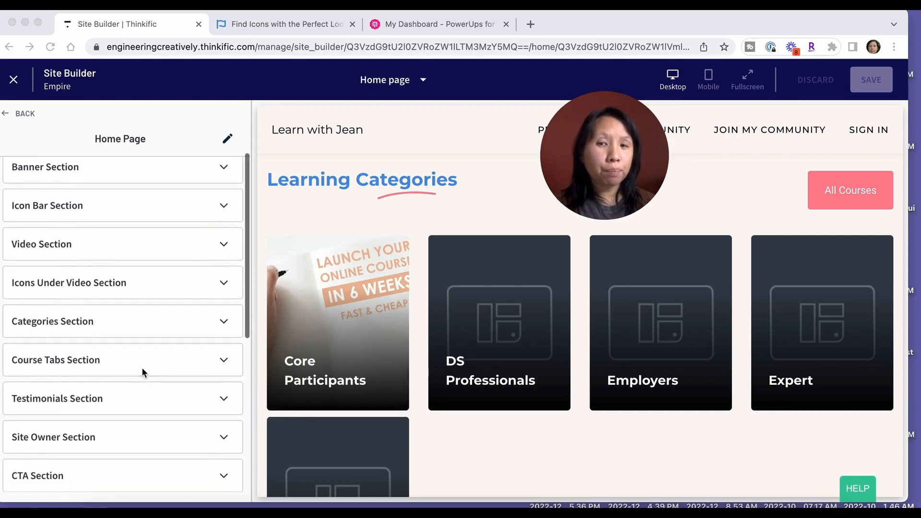
pyautogui.click(212, 320)
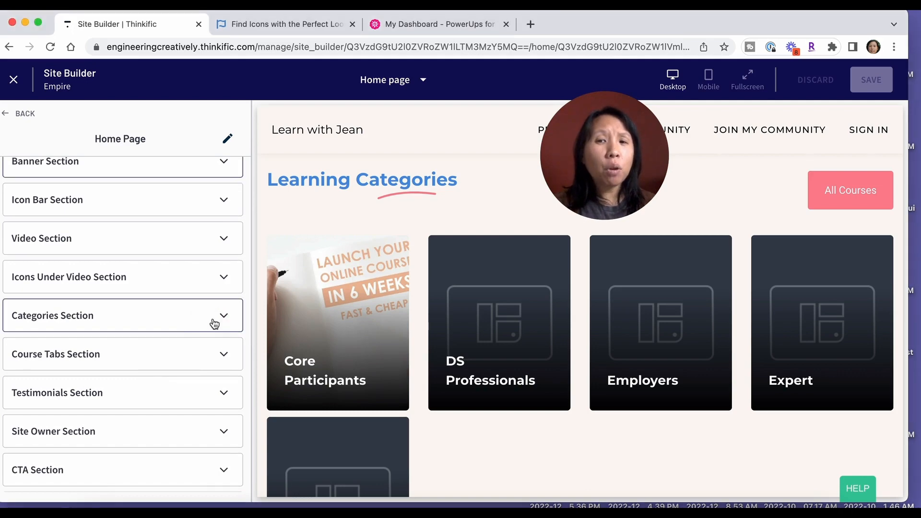
pyautogui.click(217, 321)
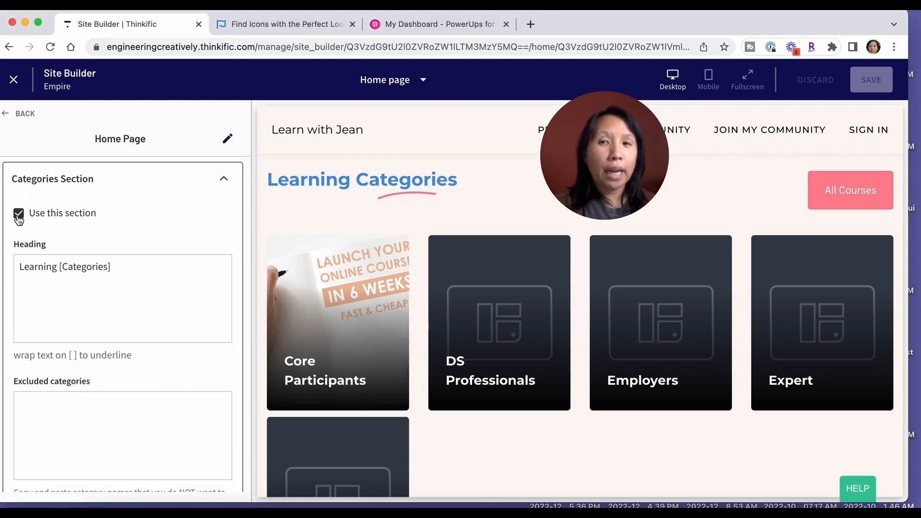
pyautogui.click(19, 216)
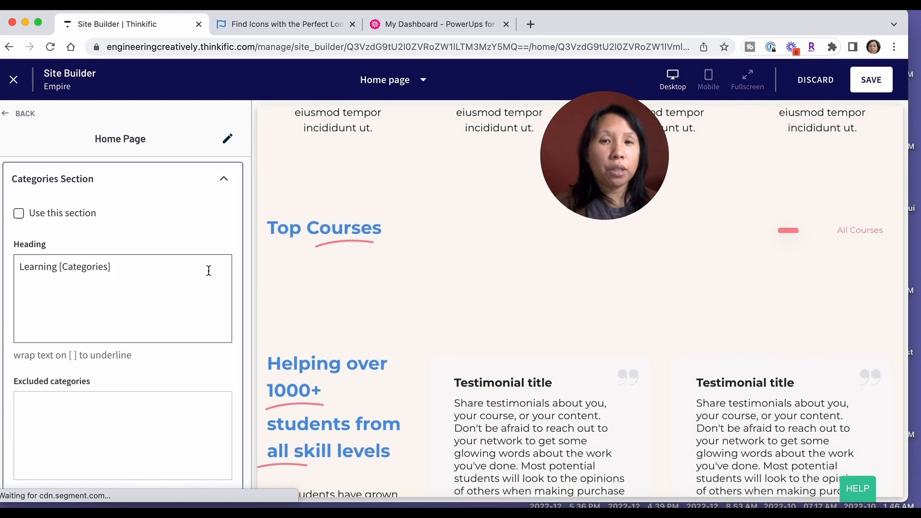
pyautogui.click(18, 215)
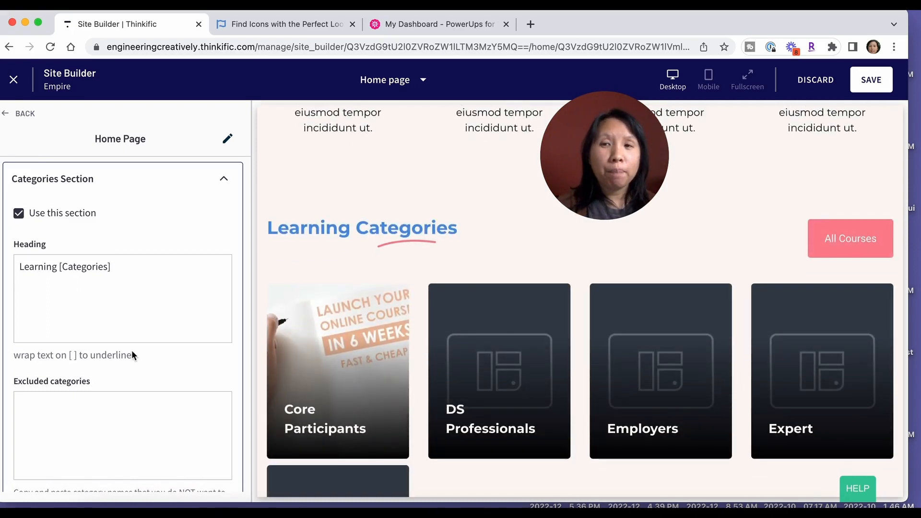
# Step: Disable the Course Tabs Section and review its heading, bundle, icon and color options
pyautogui.scroll(-10, 132, 350)
pyautogui.scroll(-8, 133, 355)
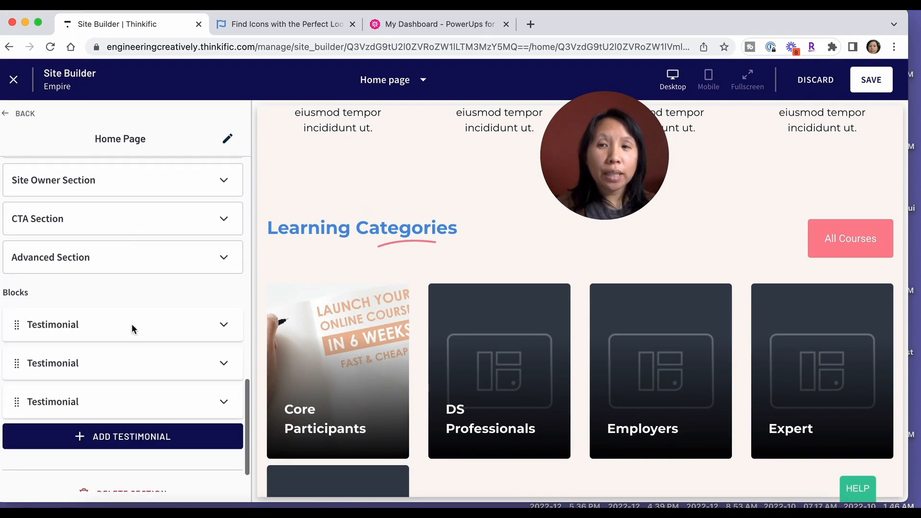
pyautogui.scroll(3, 92, 232)
pyautogui.click(93, 233)
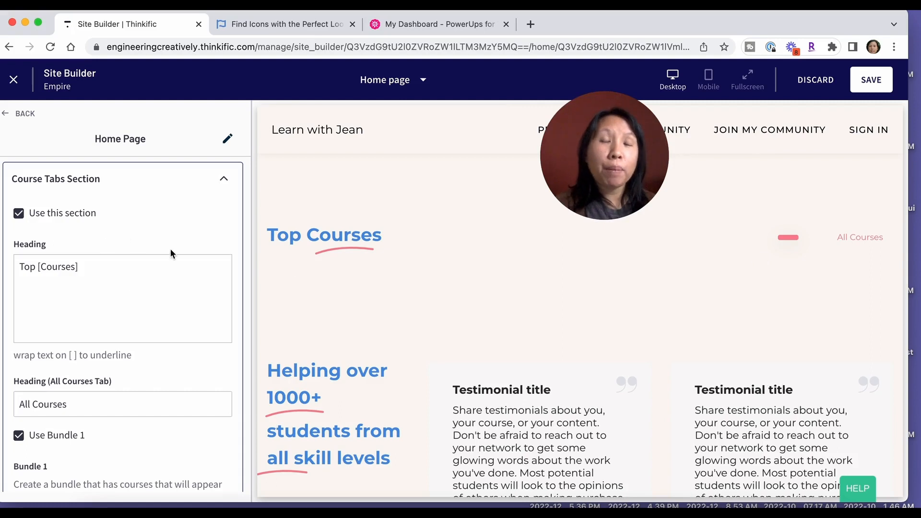
pyautogui.click(19, 213)
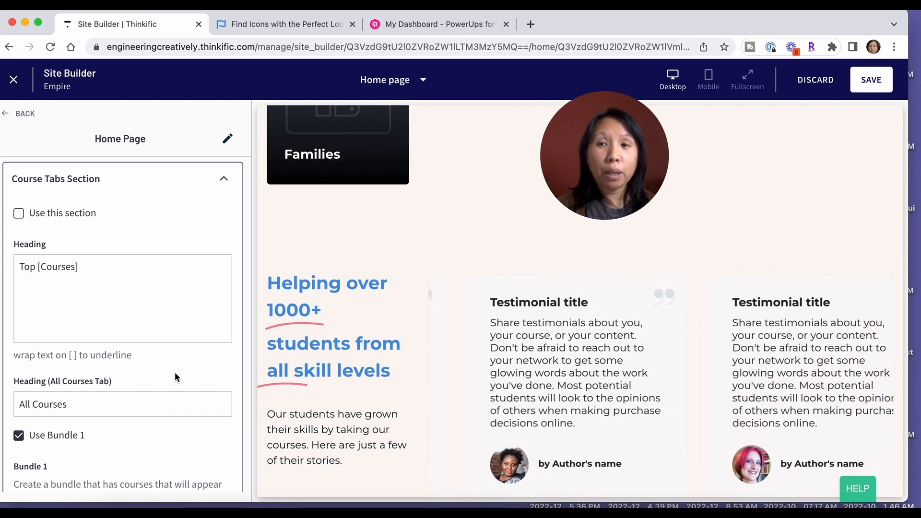
pyautogui.scroll(-3, 174, 316)
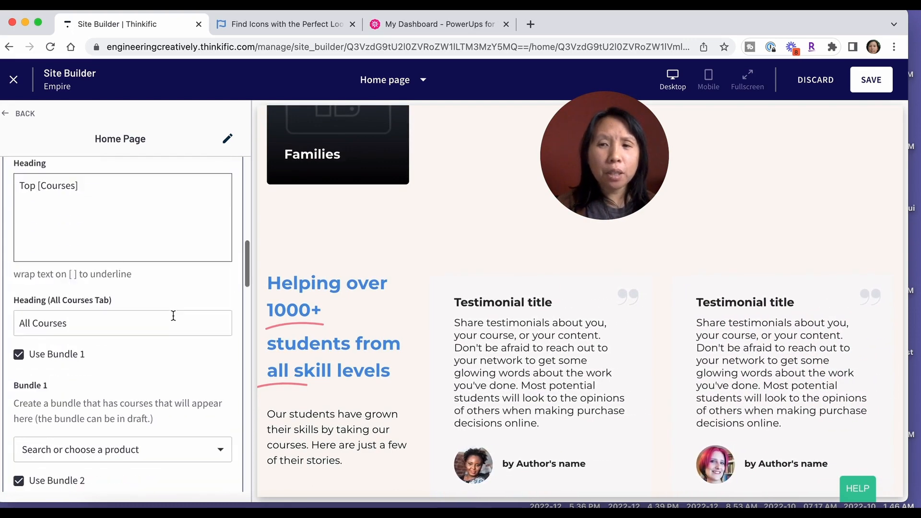
pyautogui.scroll(-15, 173, 318)
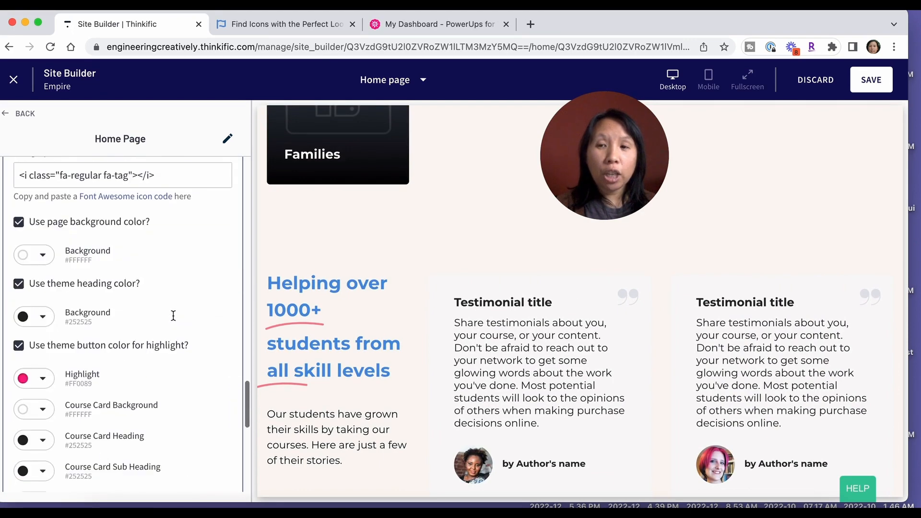
# Step: Open the first Testimonial block and review its title, author, company, avatar and text fields
pyautogui.scroll(-10, 159, 297)
pyautogui.click(131, 263)
pyautogui.scroll(-2, 133, 264)
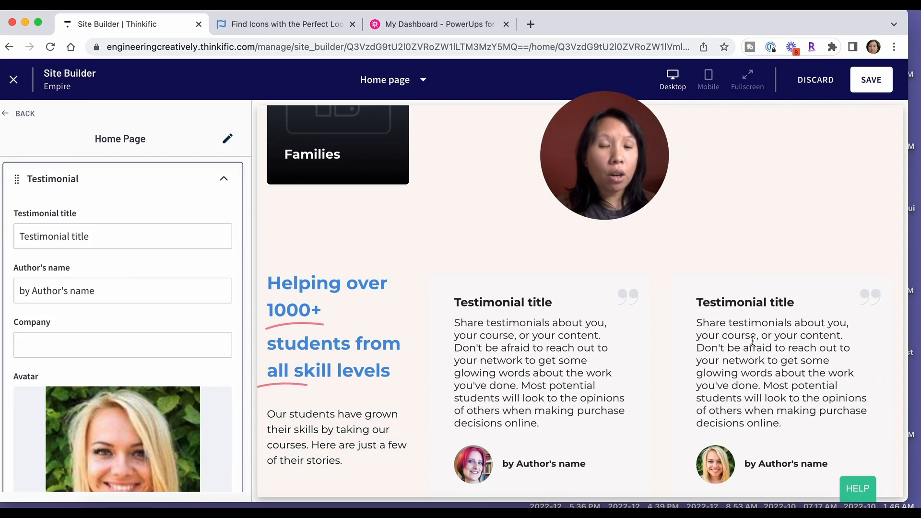
pyautogui.scroll(-10, 135, 367)
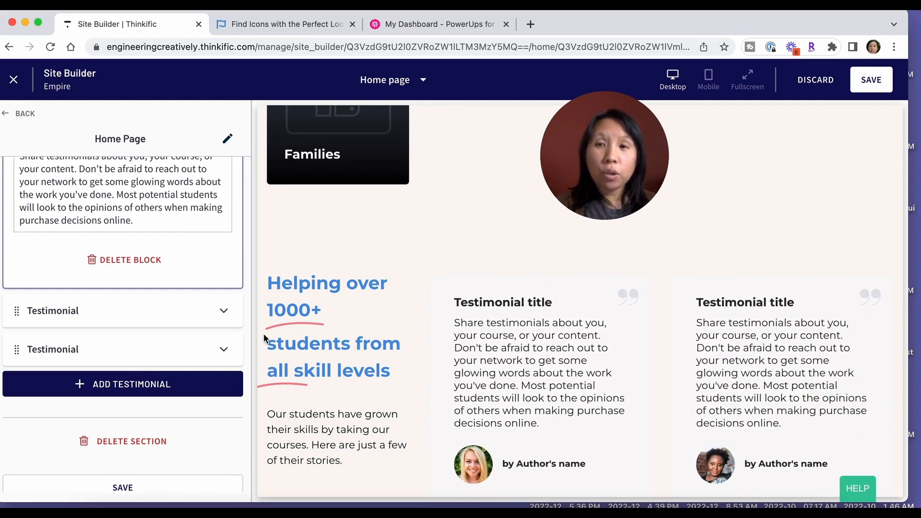
pyautogui.scroll(6, 167, 235)
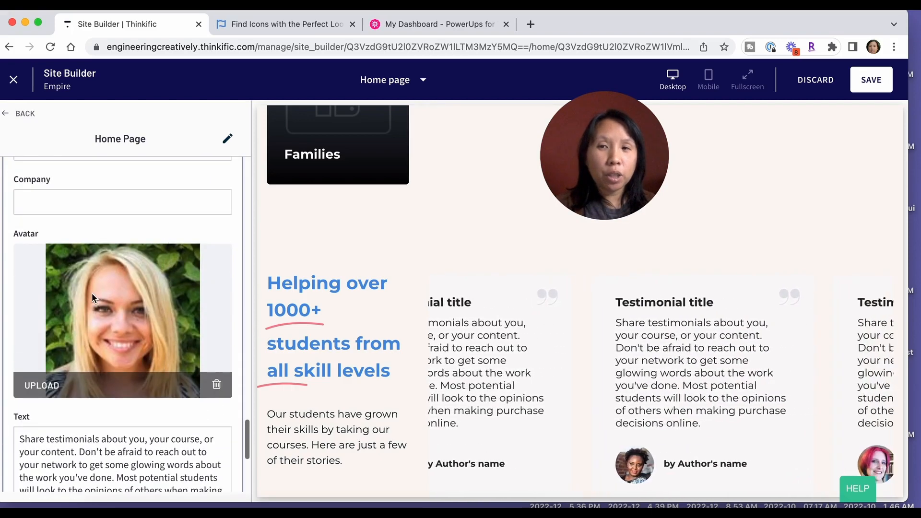
pyautogui.scroll(8, 96, 292)
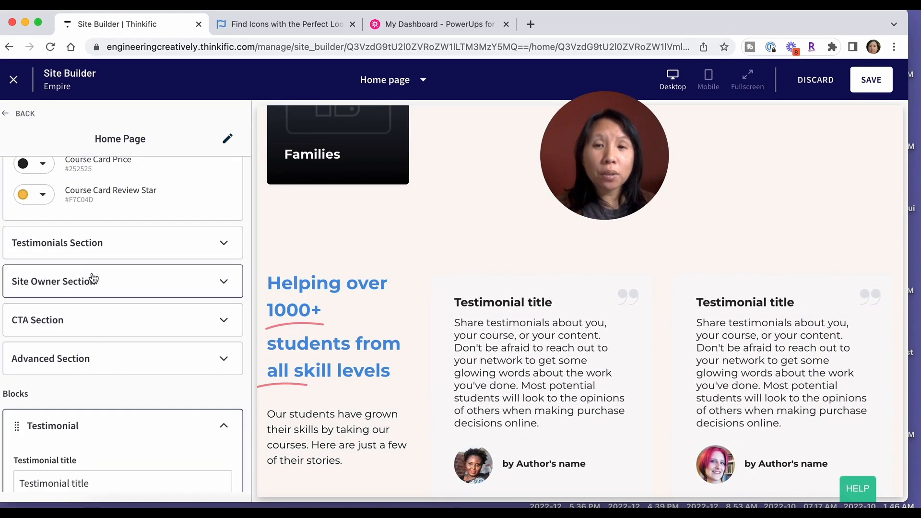
# Step: Examine the testimonials and the site owner section's heading, photo, text and signature in the home page preview
pyautogui.scroll(-10, 384, 327)
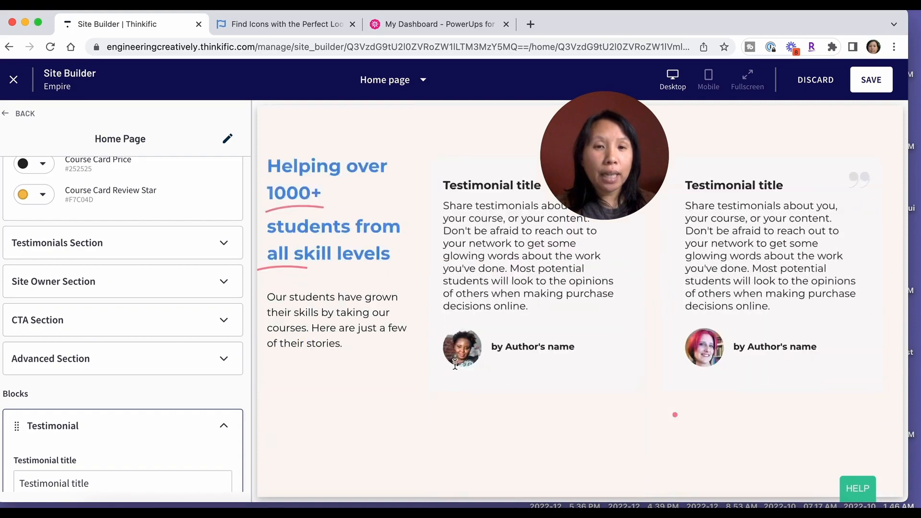
pyautogui.scroll(-3, 453, 363)
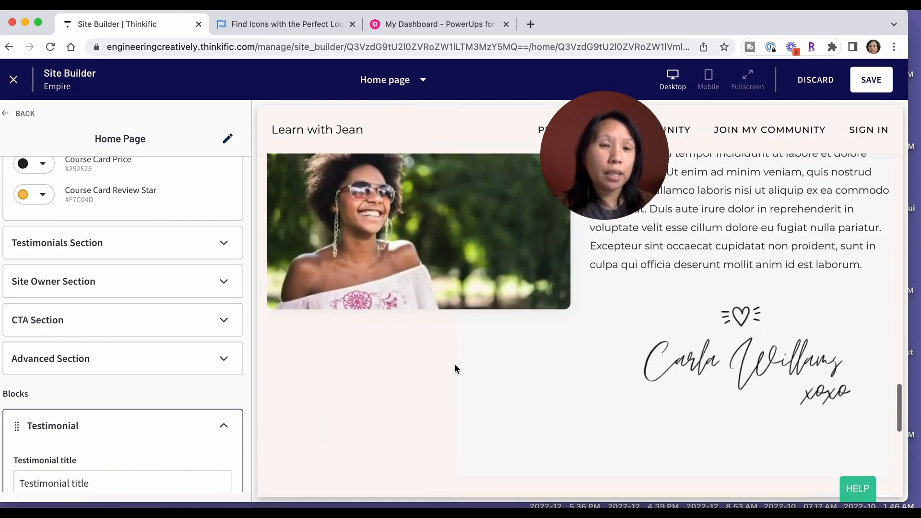
pyautogui.scroll(3, 454, 363)
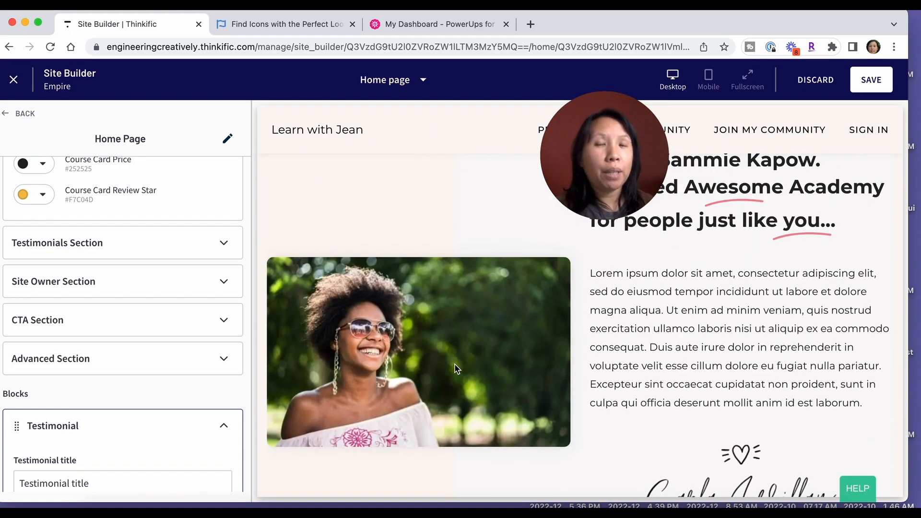
pyautogui.moveTo(617, 145); pyautogui.dragTo(517, 118)
pyautogui.scroll(2, 744, 224)
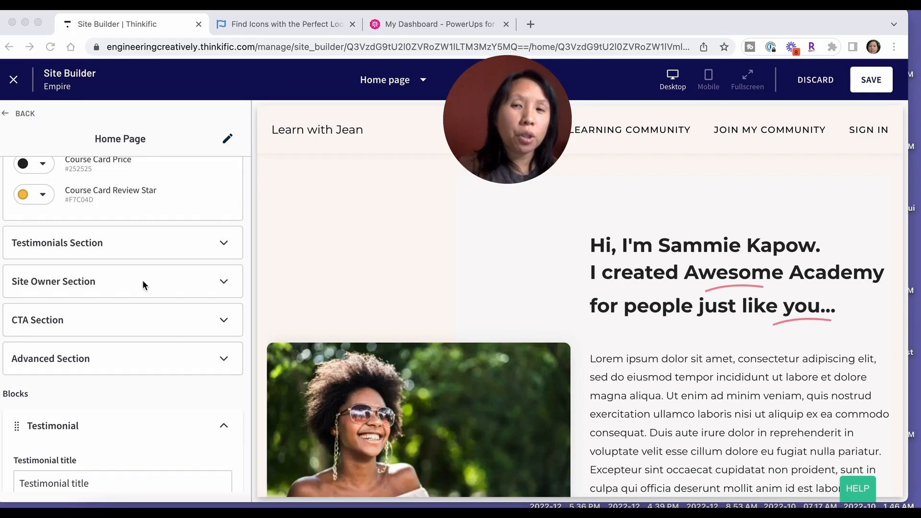
pyautogui.scroll(-4, 480, 424)
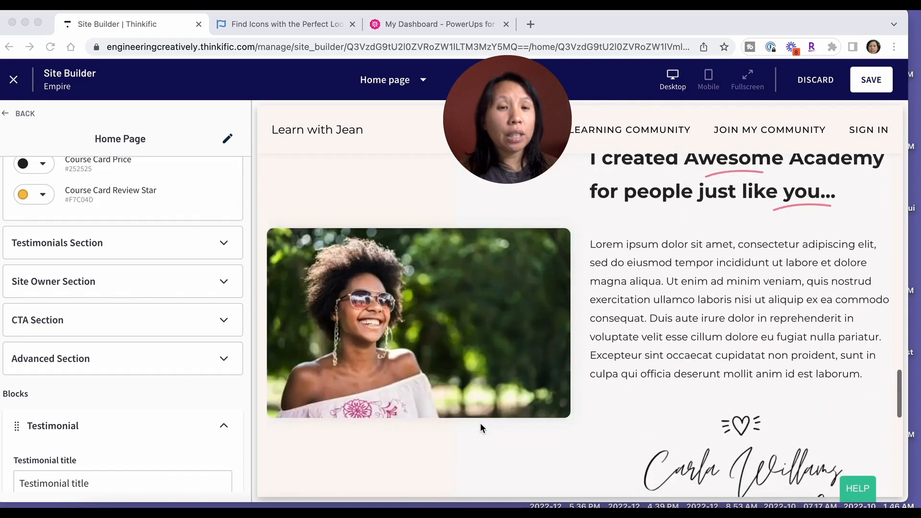
pyautogui.scroll(1, 747, 288)
pyautogui.scroll(4, 747, 286)
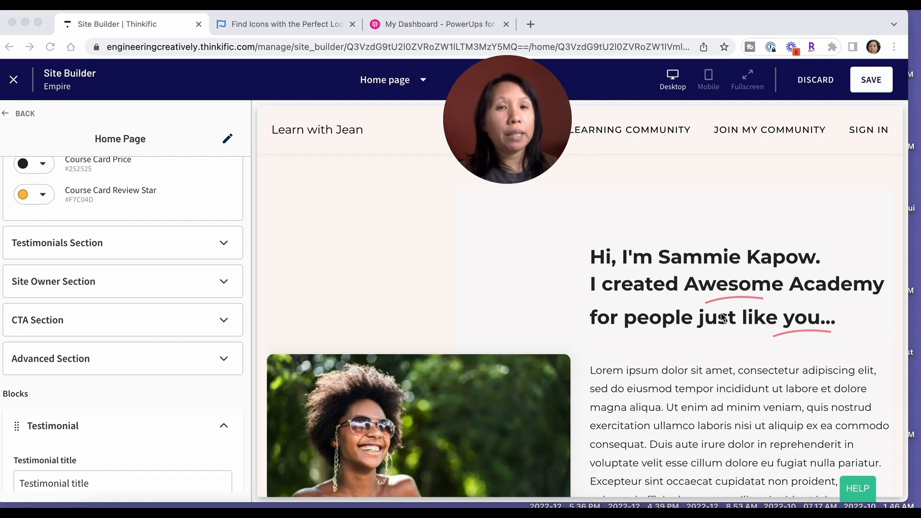
pyautogui.scroll(-3, 721, 317)
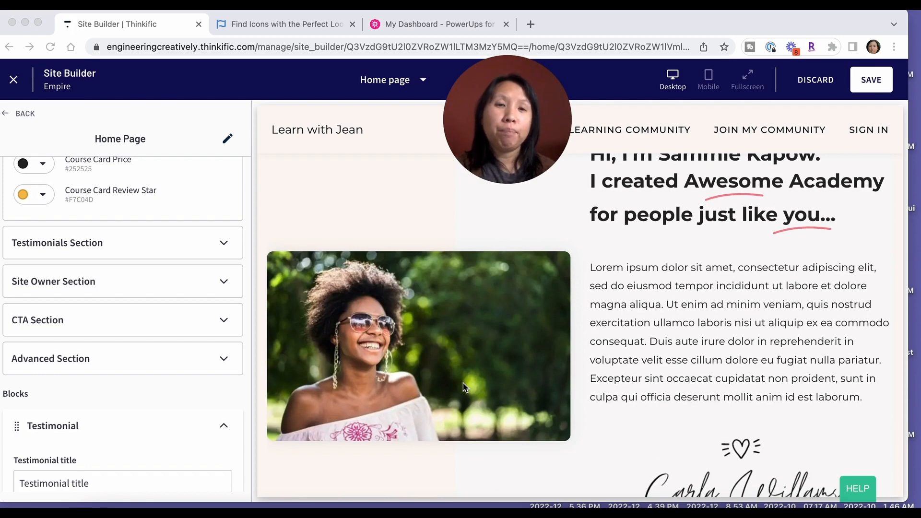
pyautogui.scroll(-2, 465, 387)
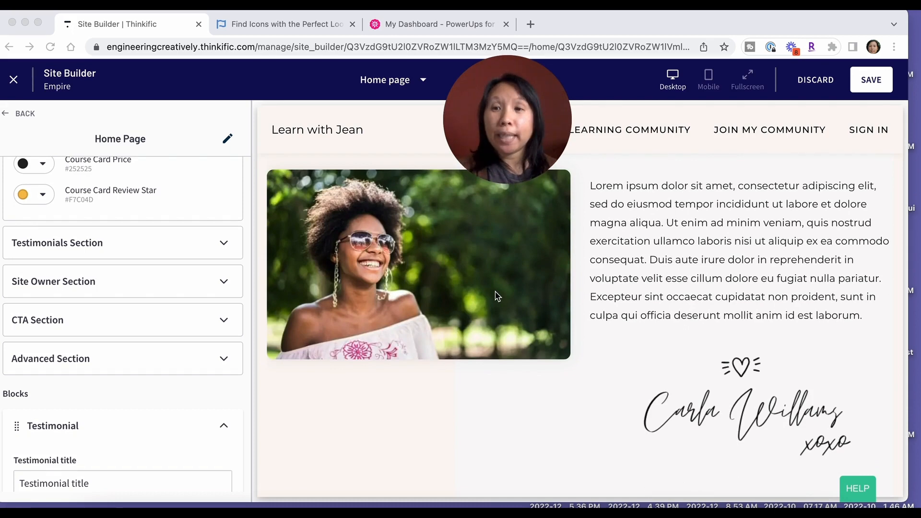
# Step: Examine the lead magnet banner in the preview, and open the CTA Section settings to review the heading and summary
pyautogui.scroll(-10, 600, 279)
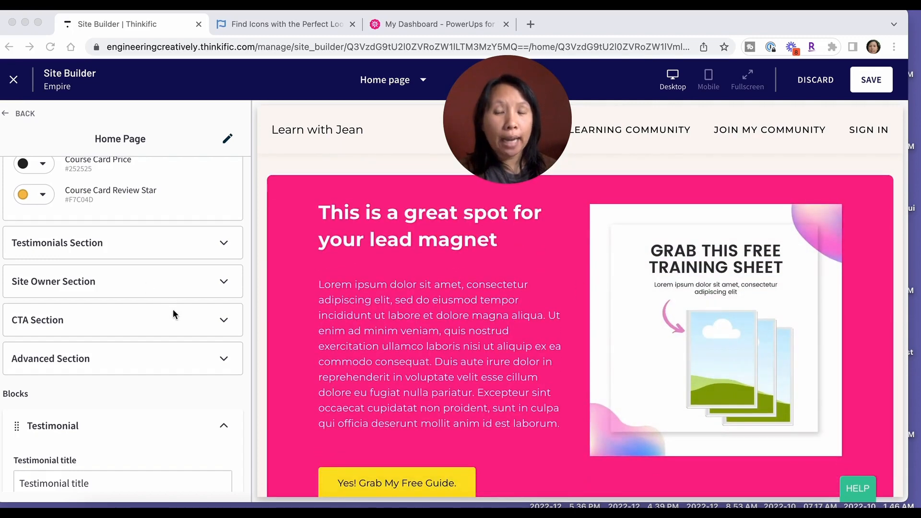
pyautogui.scroll(-2, 381, 346)
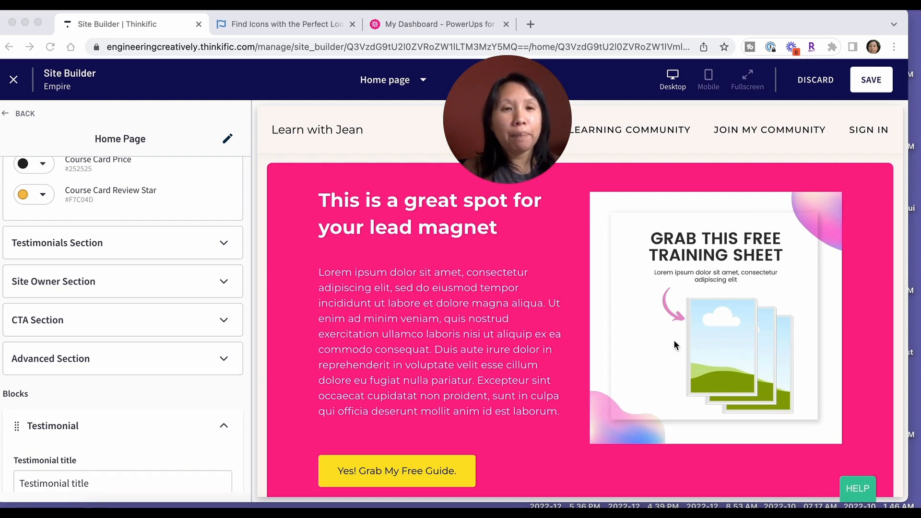
pyautogui.click(138, 363)
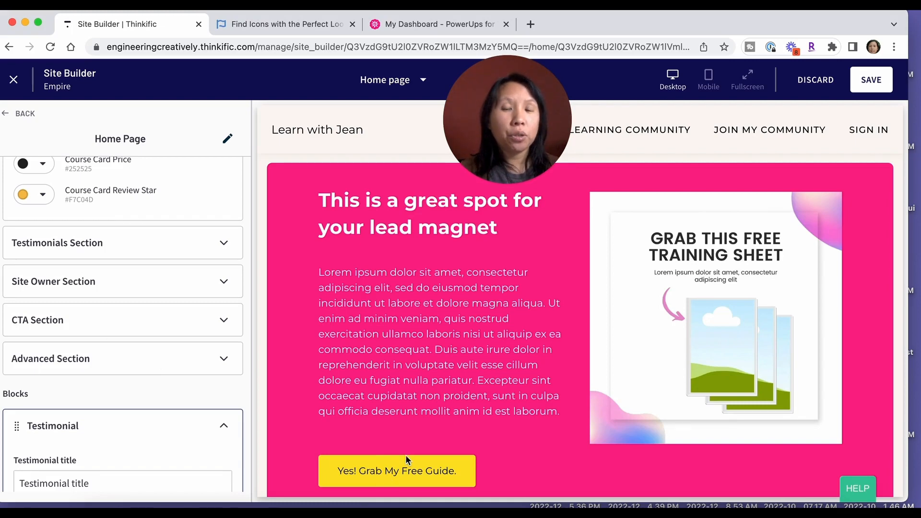
pyautogui.click(212, 320)
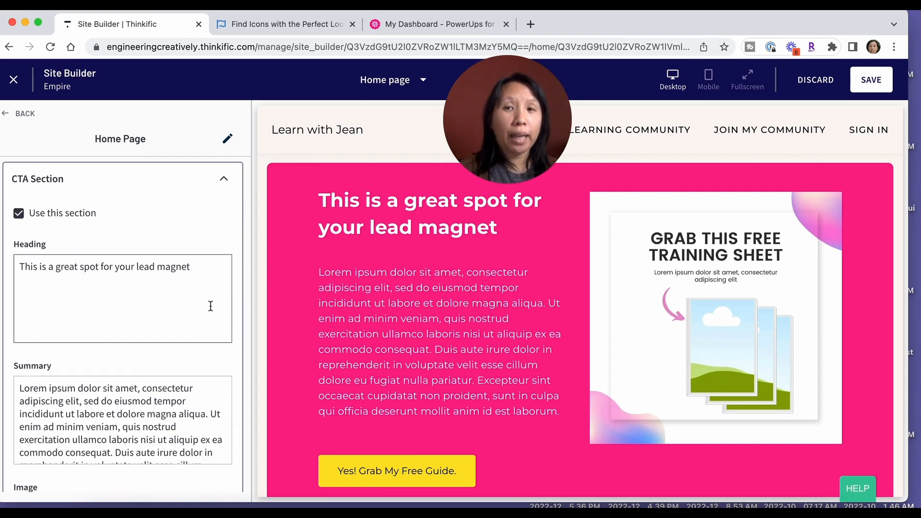
pyautogui.click(208, 269)
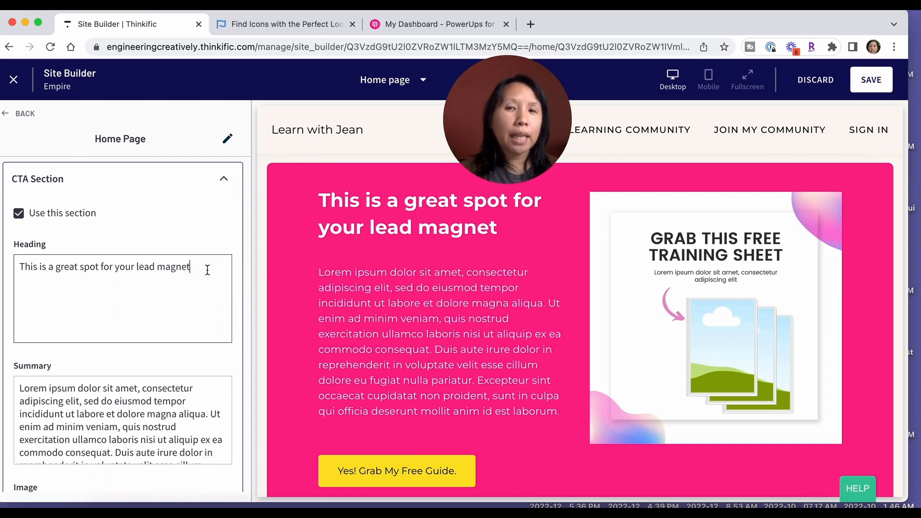
pyautogui.scroll(-1, 150, 302)
pyautogui.scroll(-3, 138, 395)
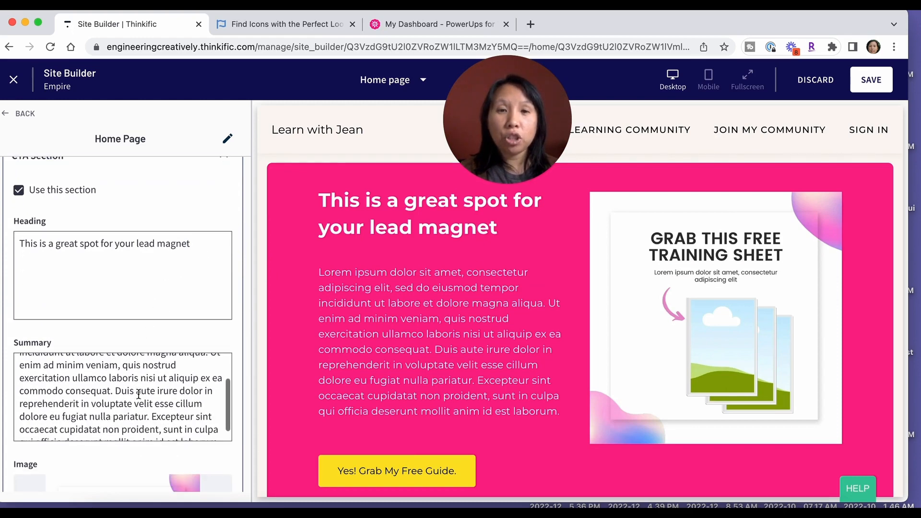
pyautogui.scroll(-10, 189, 411)
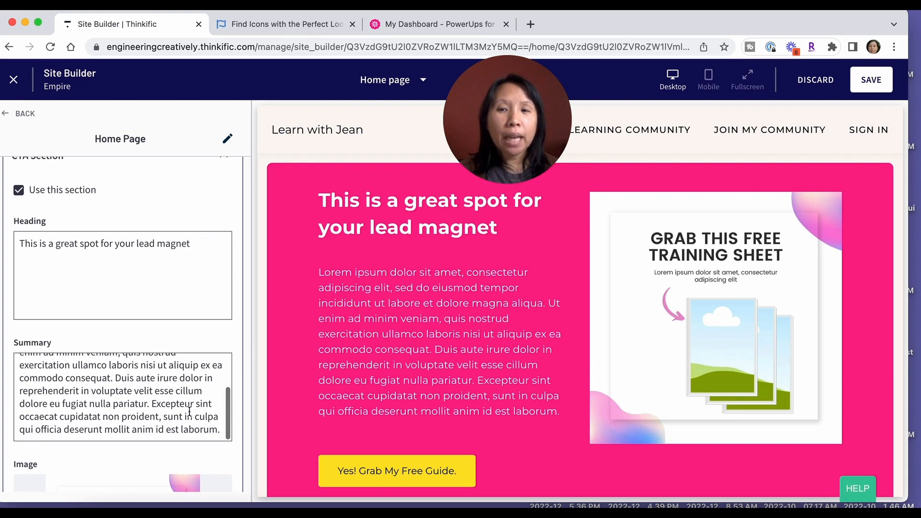
pyautogui.scroll(-1, 192, 260)
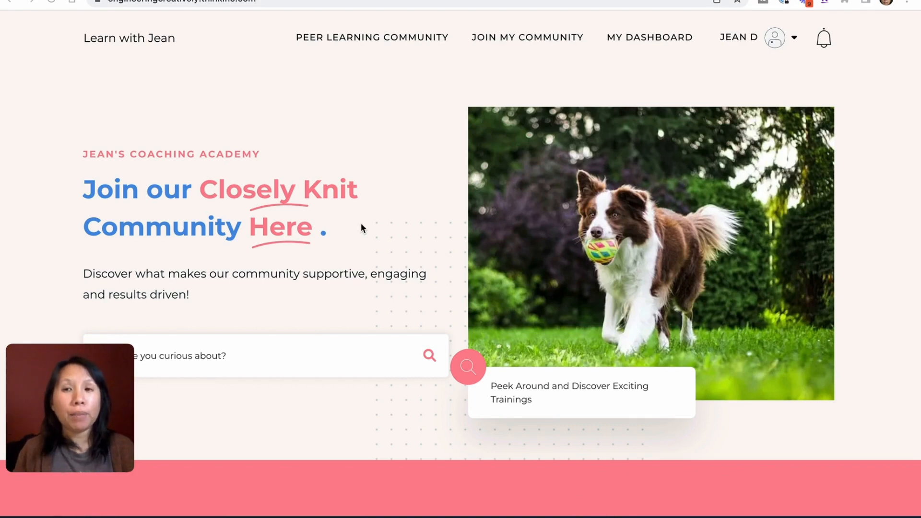
# Step: Examine the published home page from the banner and icon bar down to the video and the icons beneath it
pyautogui.scroll(-3, 361, 227)
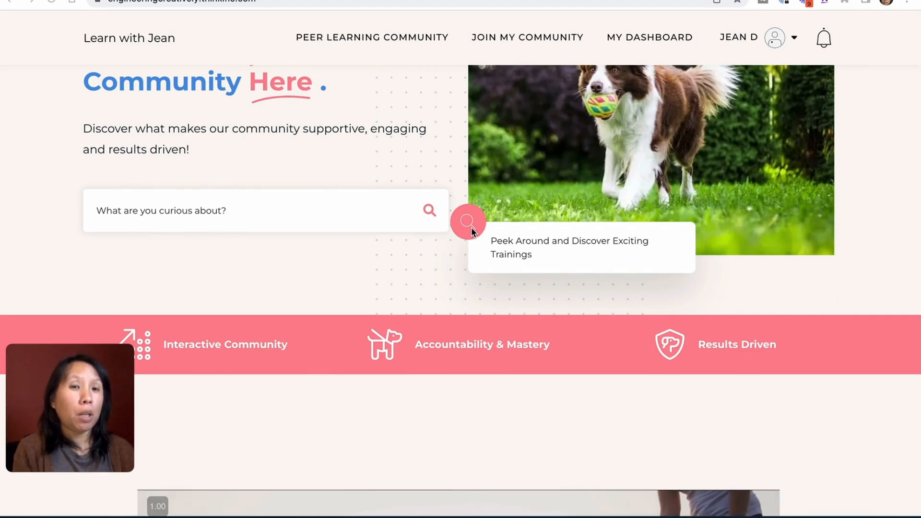
pyautogui.scroll(-1, 367, 205)
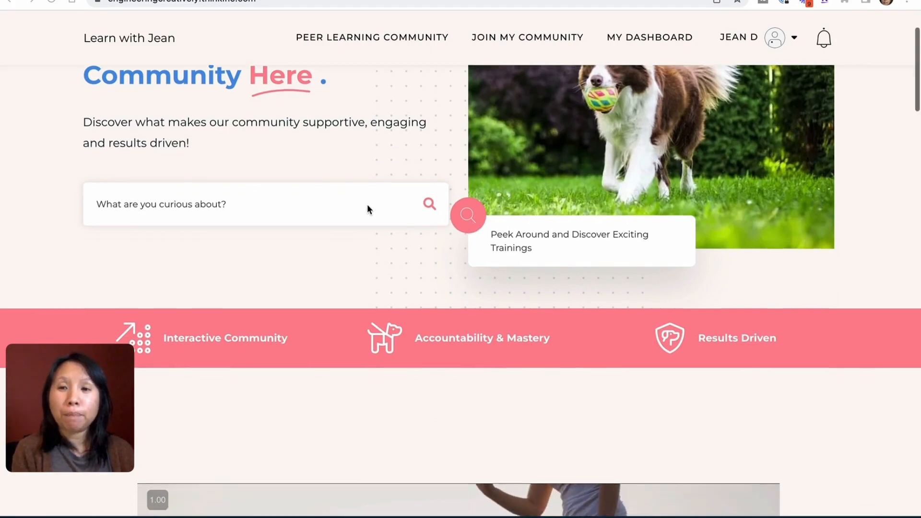
pyautogui.scroll(-3, 367, 207)
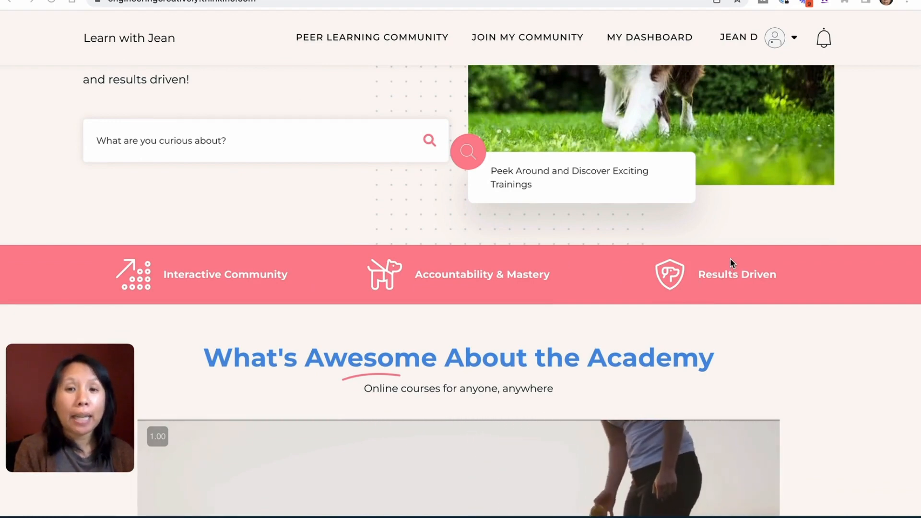
pyautogui.scroll(-7, 591, 266)
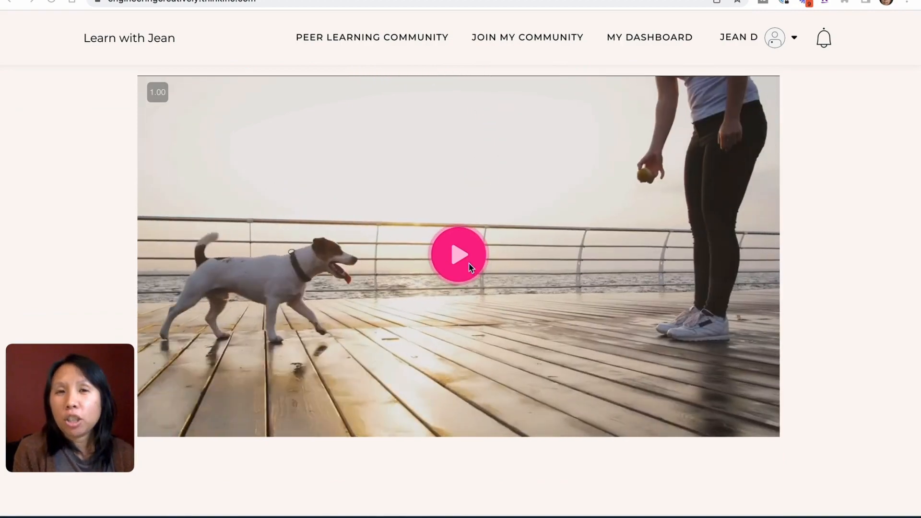
pyautogui.scroll(-3, 468, 264)
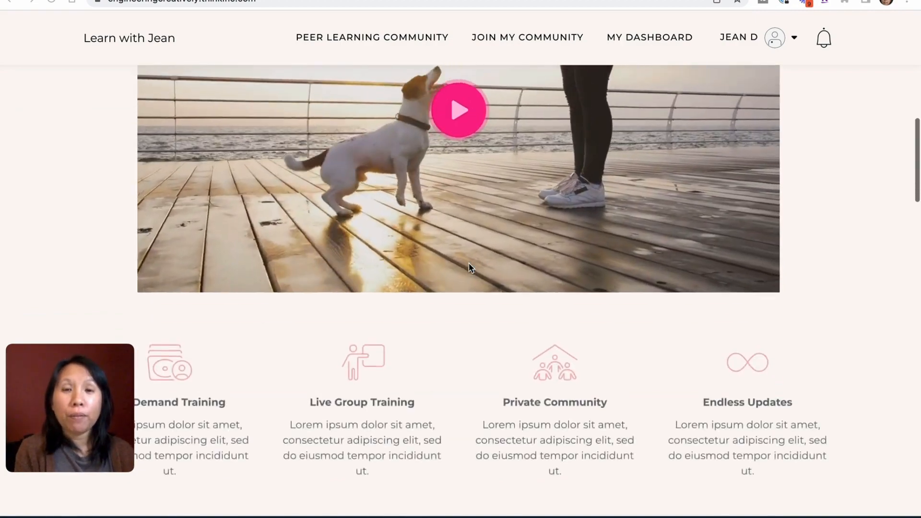
# Step: Examine the published page's video, the four feature icons with their descriptions, and the Learning Categories cards
pyautogui.scroll(3, 469, 267)
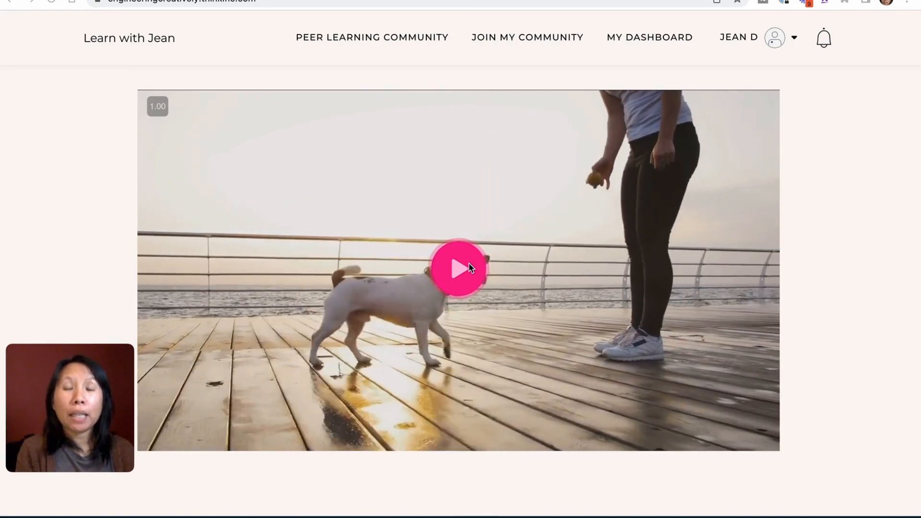
pyautogui.scroll(-2, 469, 263)
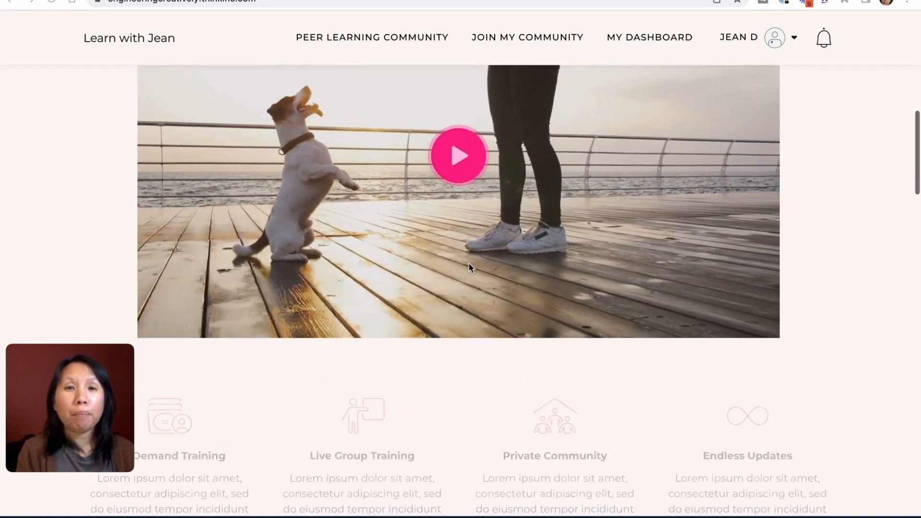
pyautogui.scroll(-3, 469, 263)
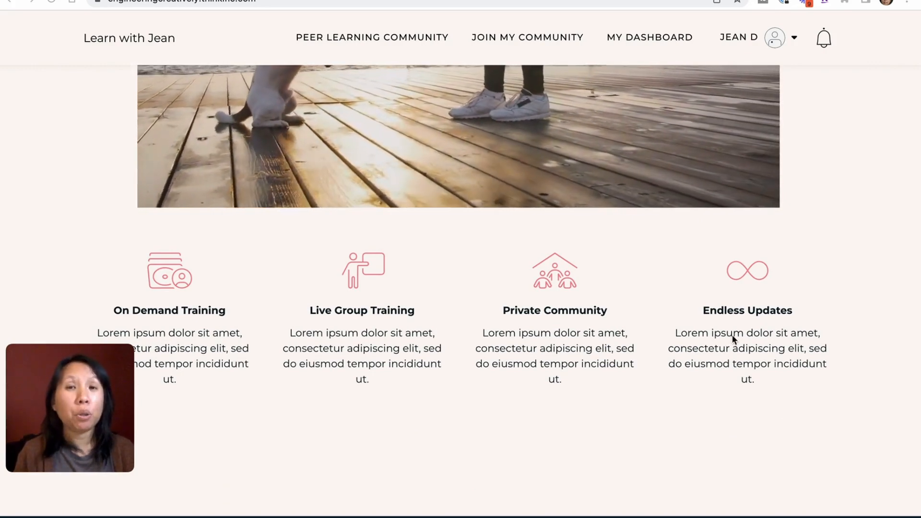
pyautogui.scroll(-3, 641, 334)
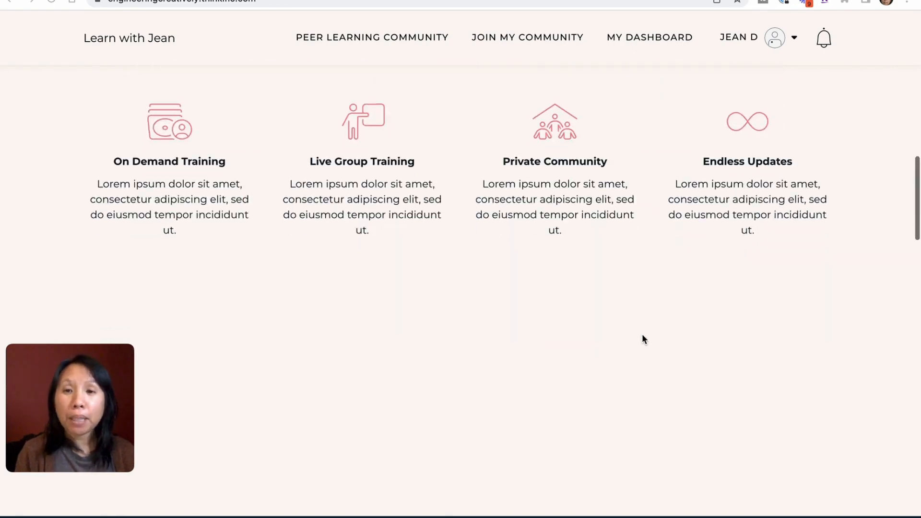
pyautogui.scroll(-6, 642, 334)
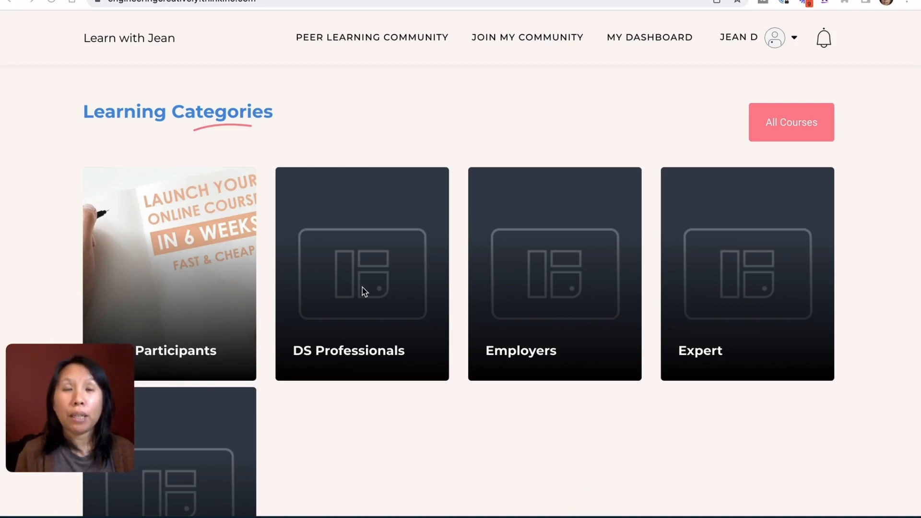
# Step: Review the remaining learning category card and the testimonials carousel with its heading and intro text on the published page
pyautogui.scroll(-7, 362, 287)
pyautogui.scroll(-3, 362, 290)
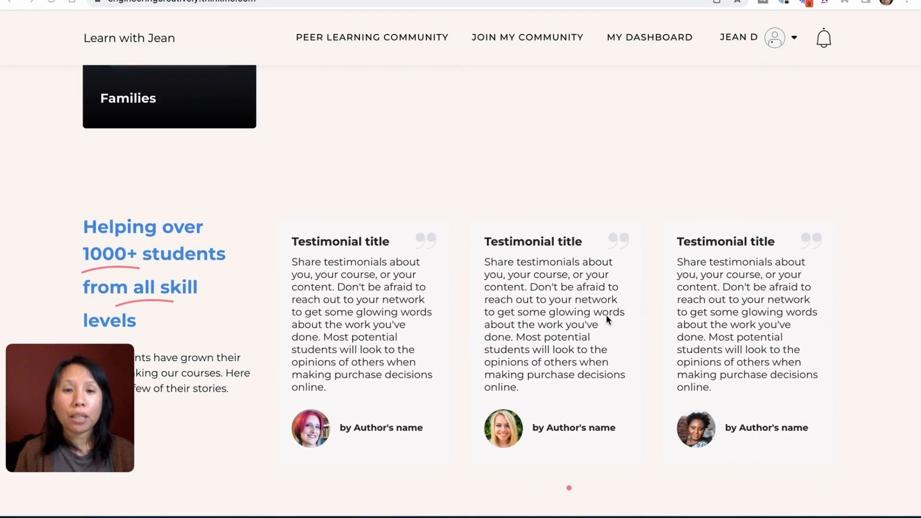
pyautogui.scroll(-2, 656, 326)
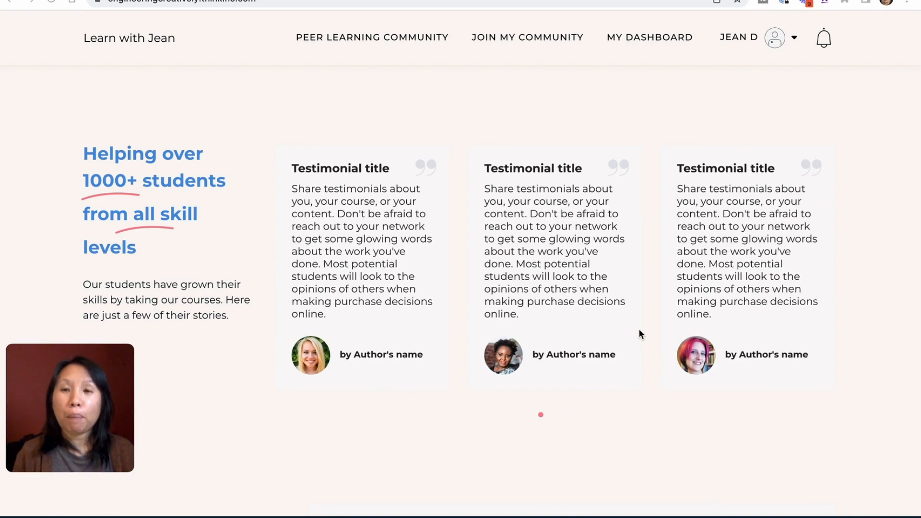
pyautogui.scroll(-3, 638, 331)
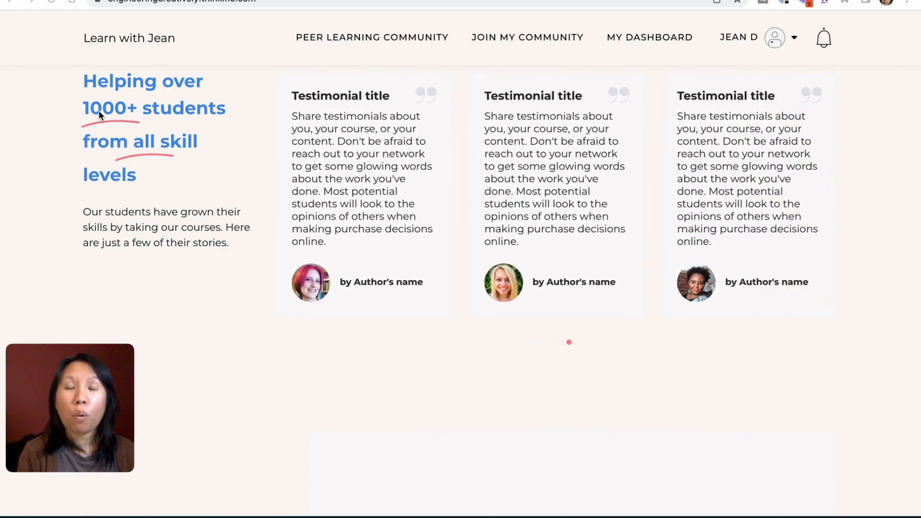
# Step: Examine the published page's site owner section, signature and lead magnet banner down to the footer links, and return to the main banner
pyautogui.scroll(-7, 331, 202)
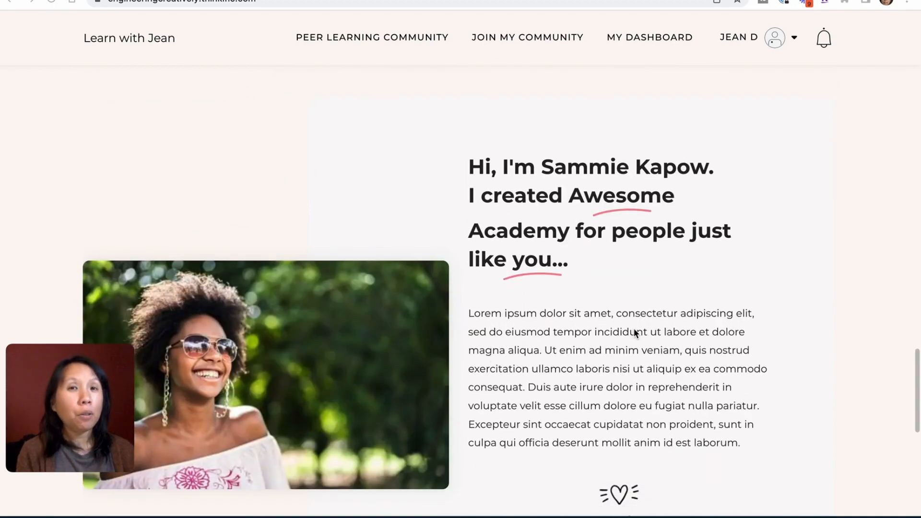
pyautogui.scroll(-2, 617, 331)
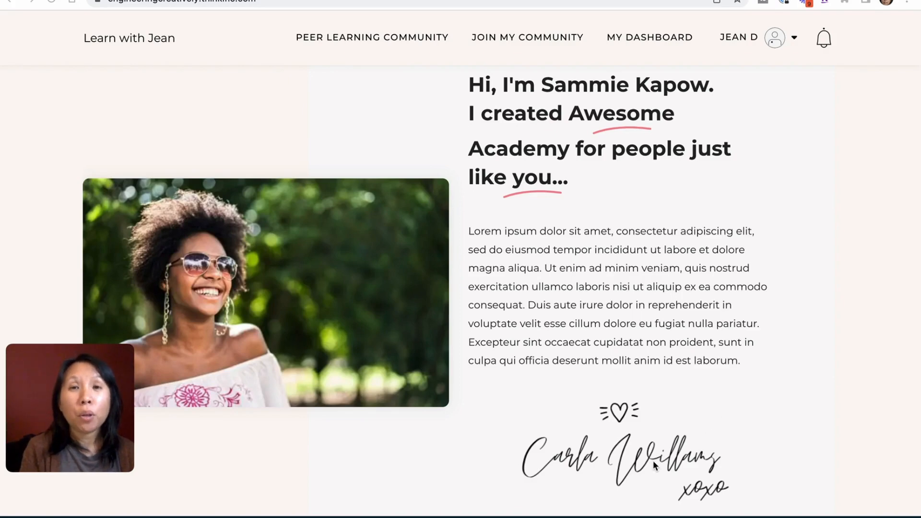
pyautogui.scroll(-2, 653, 463)
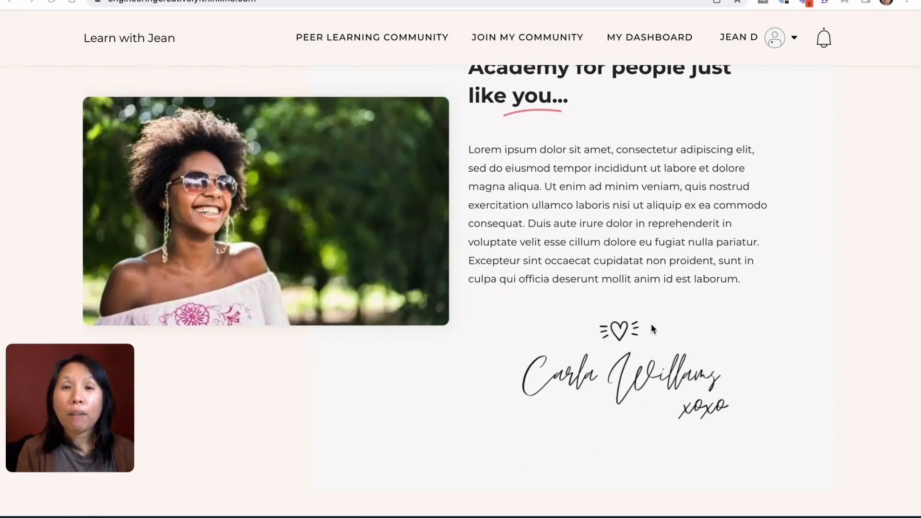
pyautogui.scroll(-7, 651, 328)
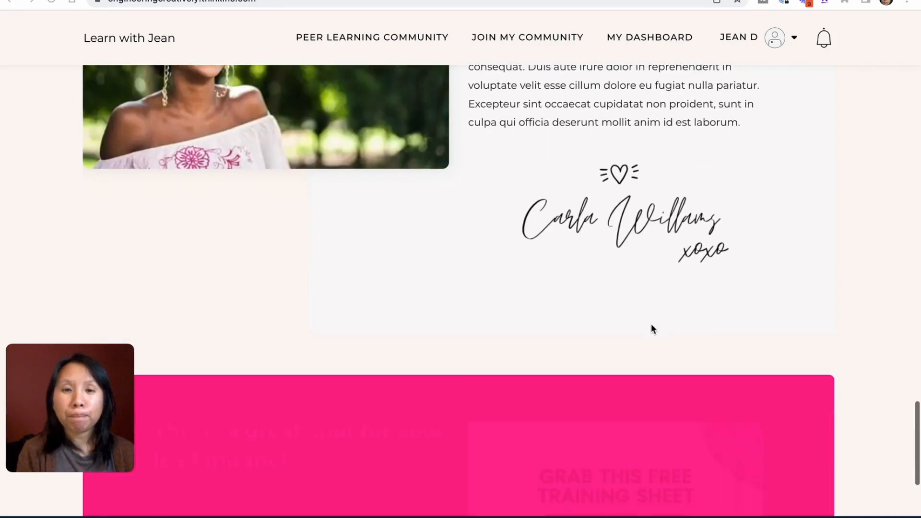
pyautogui.scroll(-4, 536, 352)
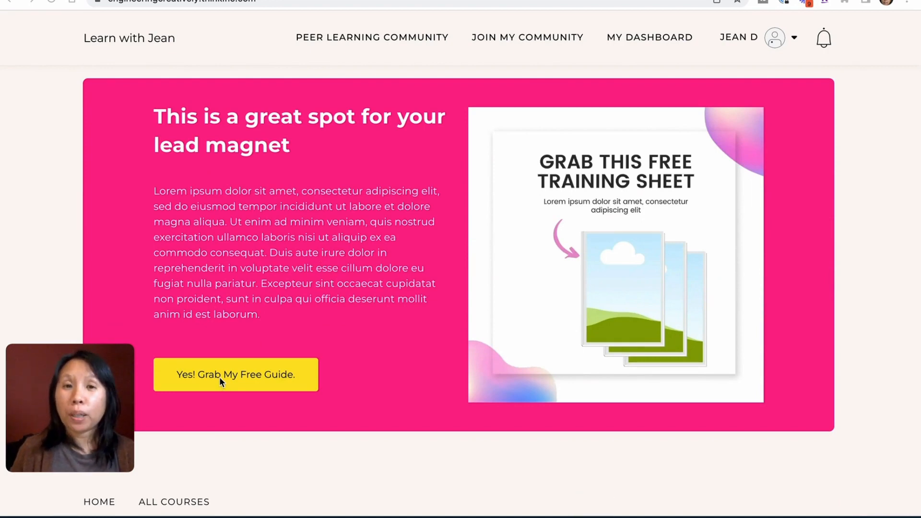
pyautogui.scroll(-1, 235, 372)
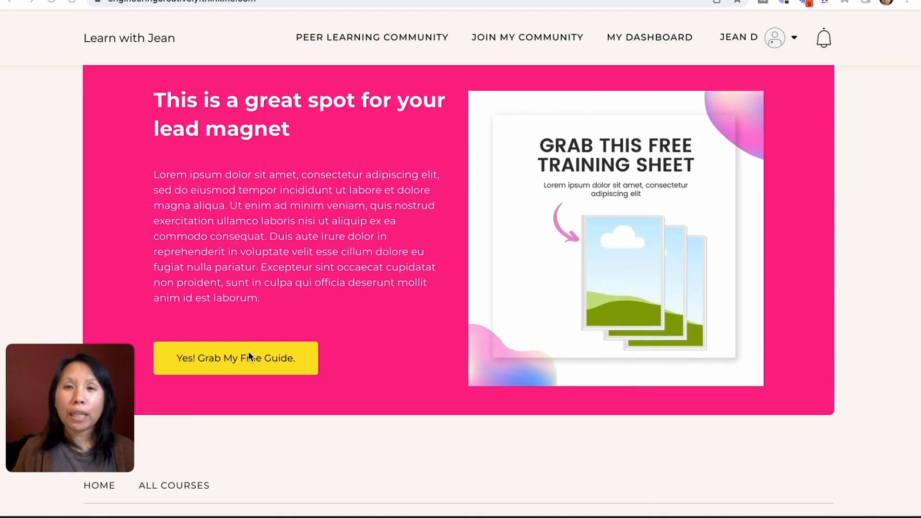
pyautogui.scroll(15, 248, 356)
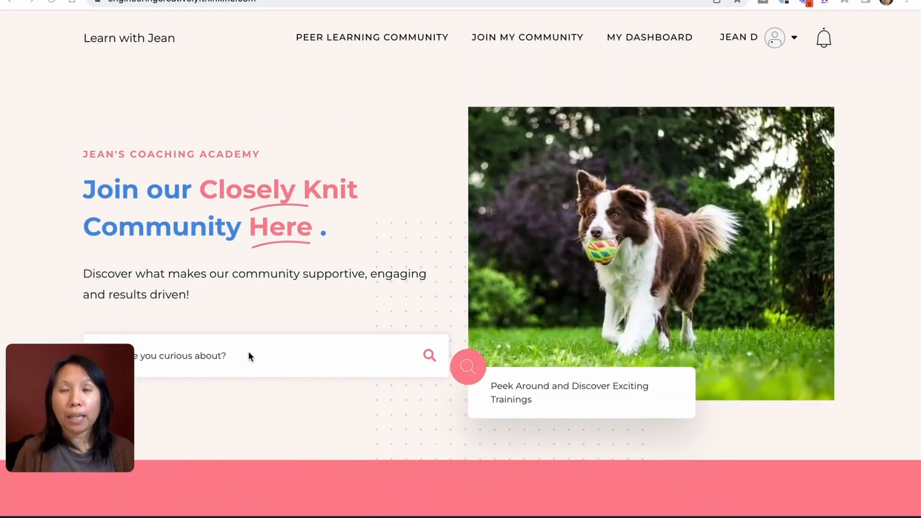